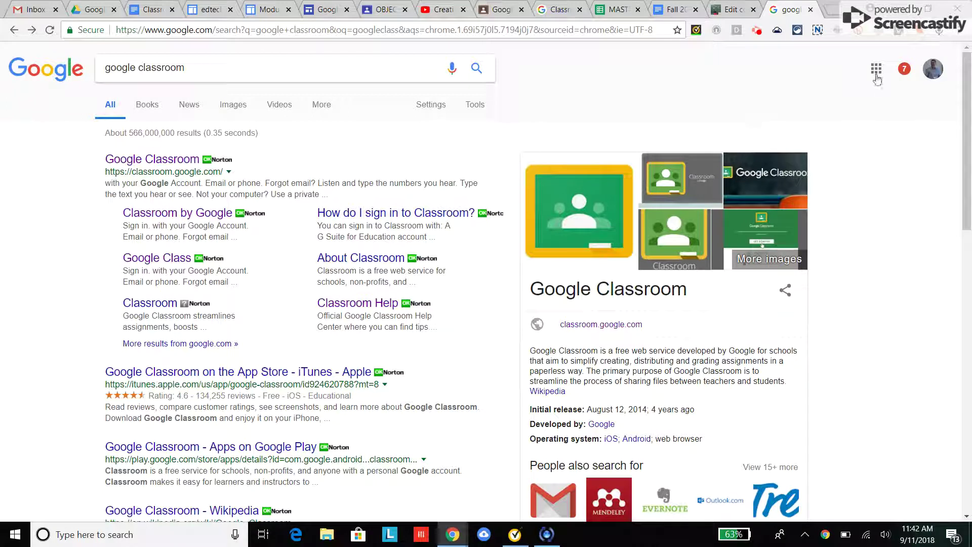
Step: Open Google Classroom from the Google apps grid on the search results page
click(875, 68)
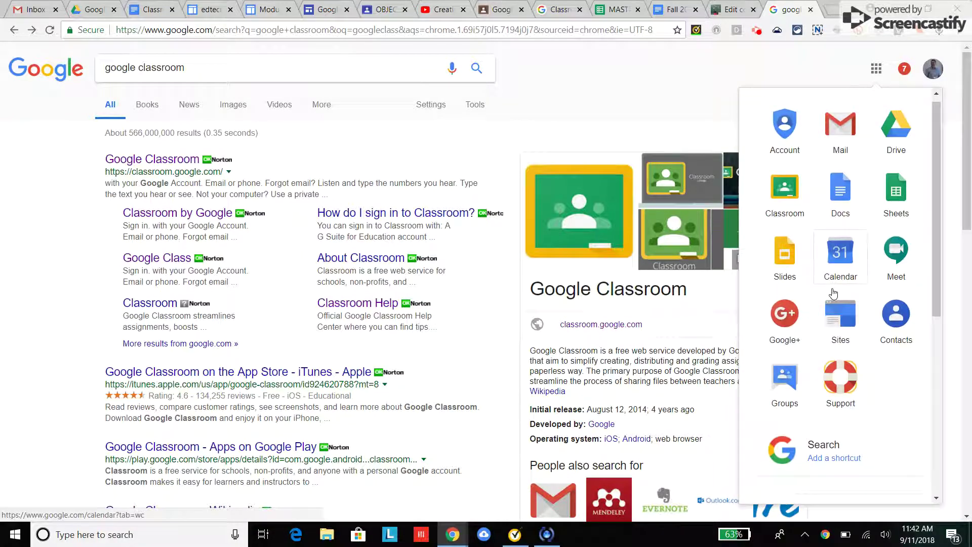
scroll(832, 293, down, 5)
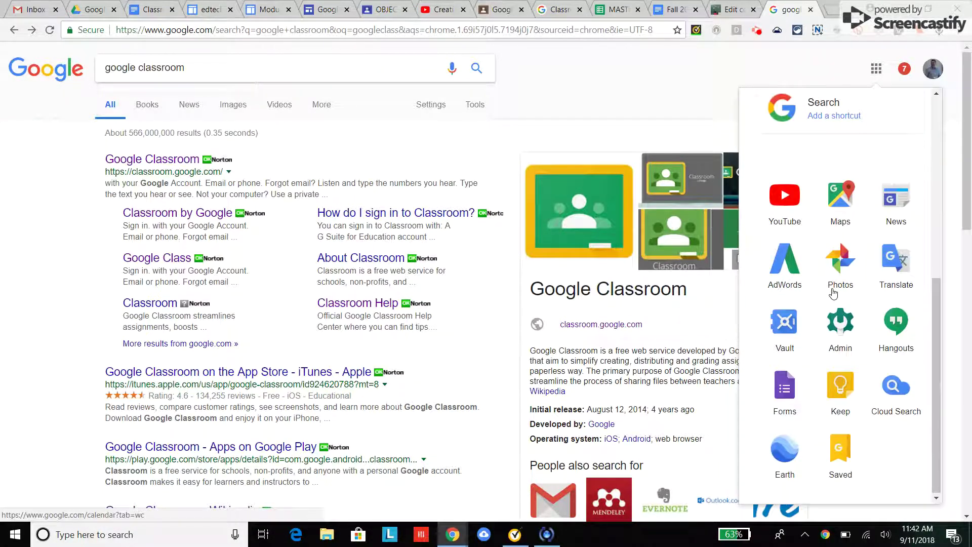
scroll(833, 294, up, 5)
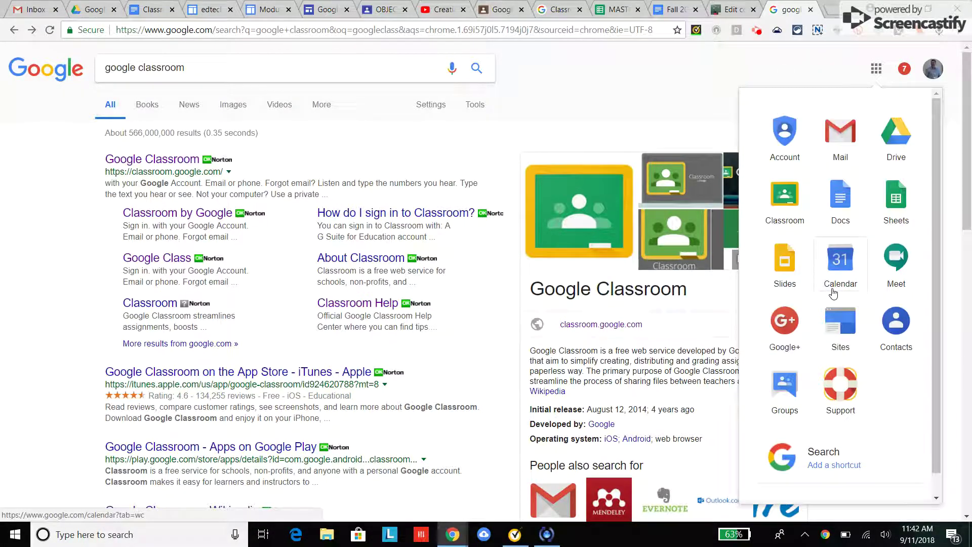
click(146, 159)
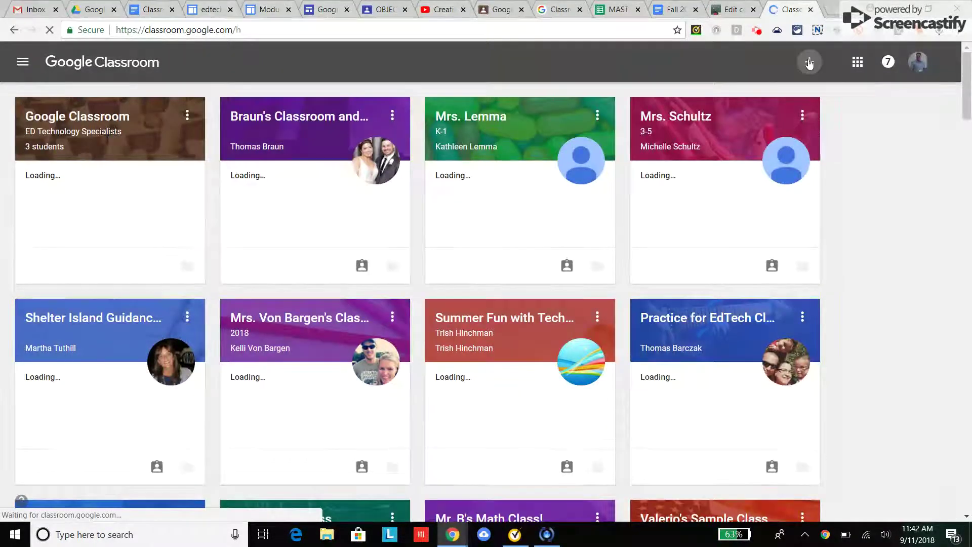
Step: Create a class named 'Sample Fall 2018', leaving section, subject and room blank
click(808, 64)
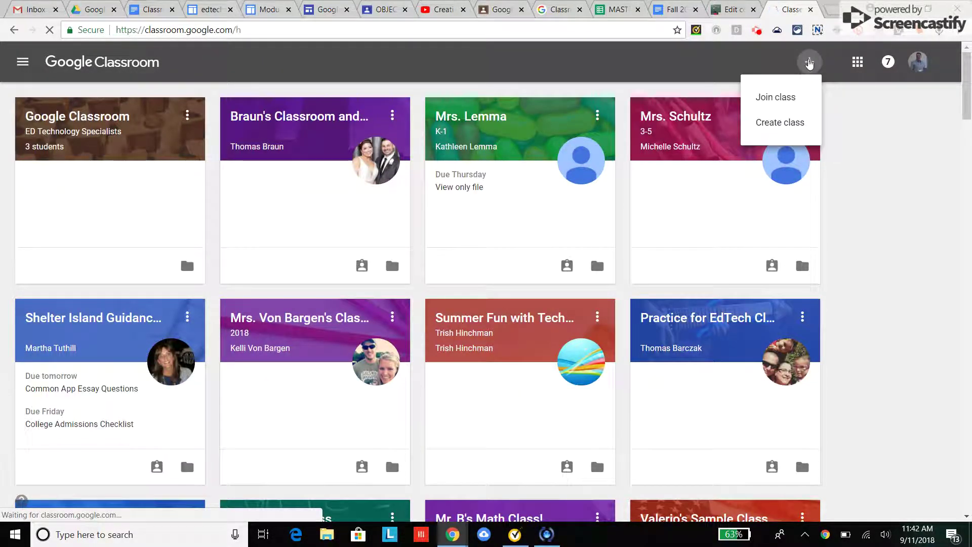
click(773, 125)
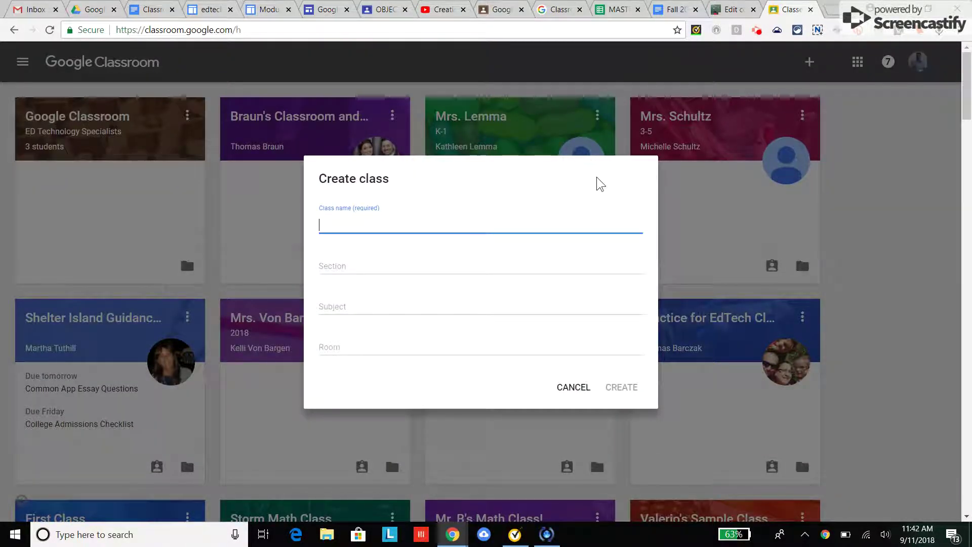
text(Sample Fall 2018)
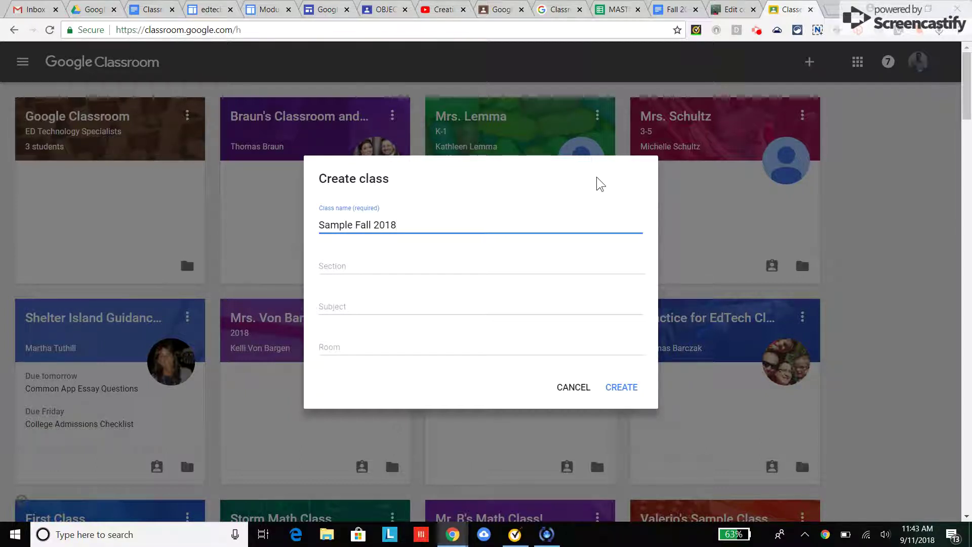
click(408, 260)
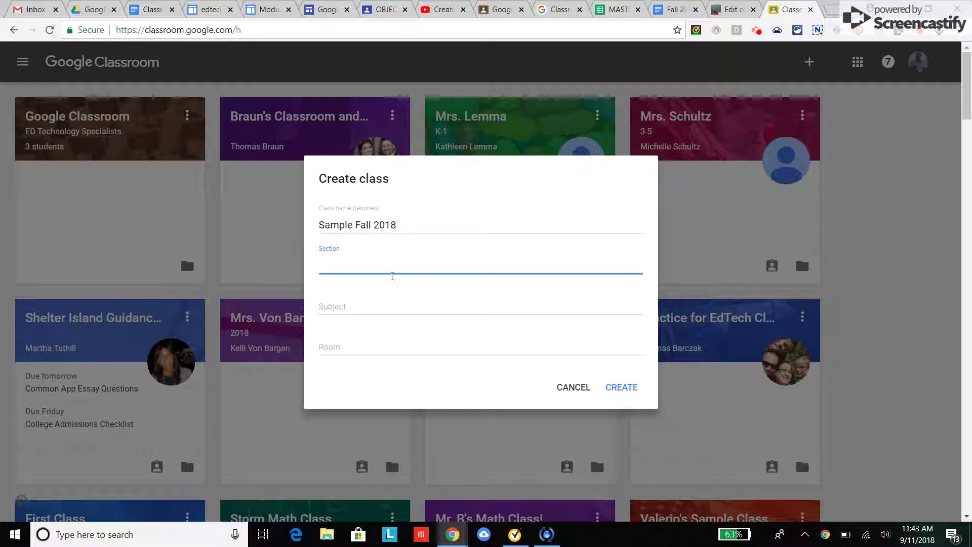
click(365, 302)
click(361, 348)
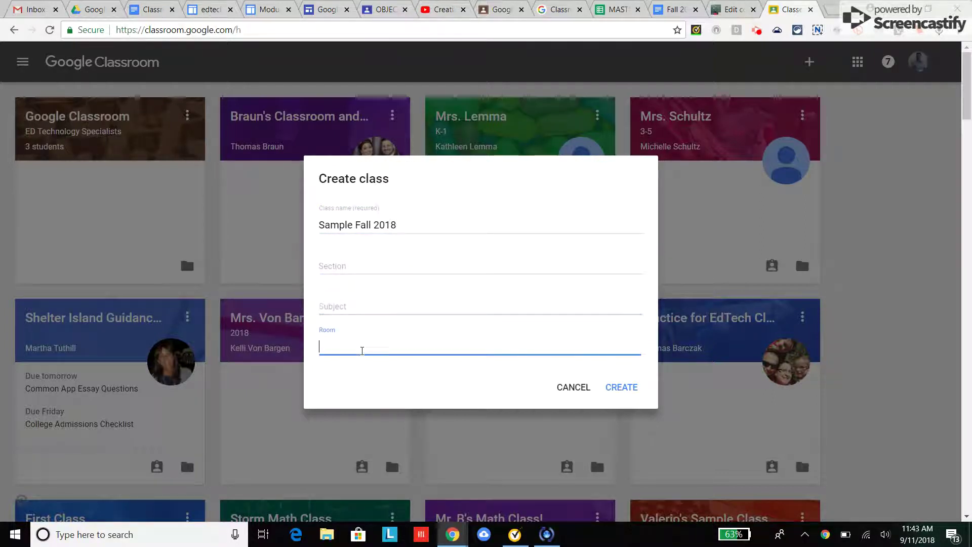
click(624, 387)
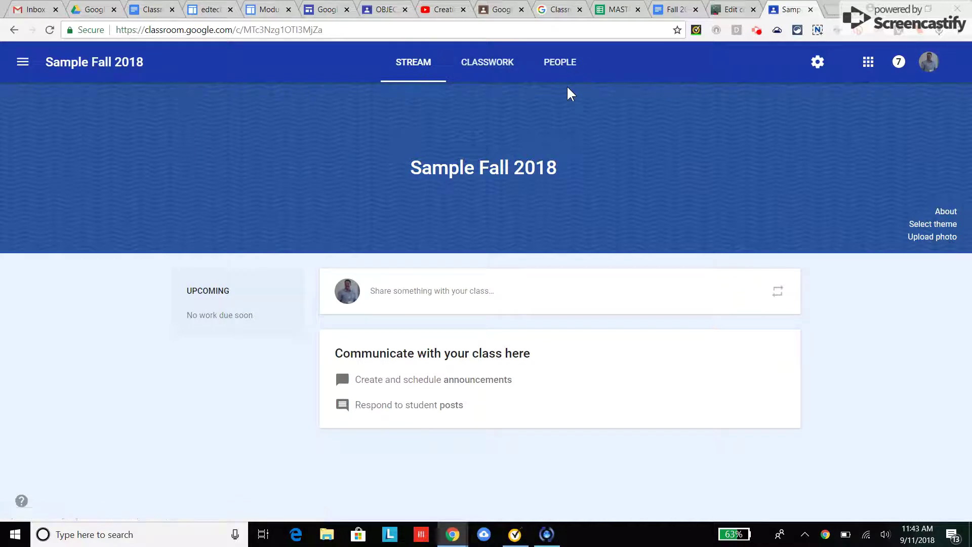
Step: Apply the frog image from the theme gallery as the class banner
click(757, 32)
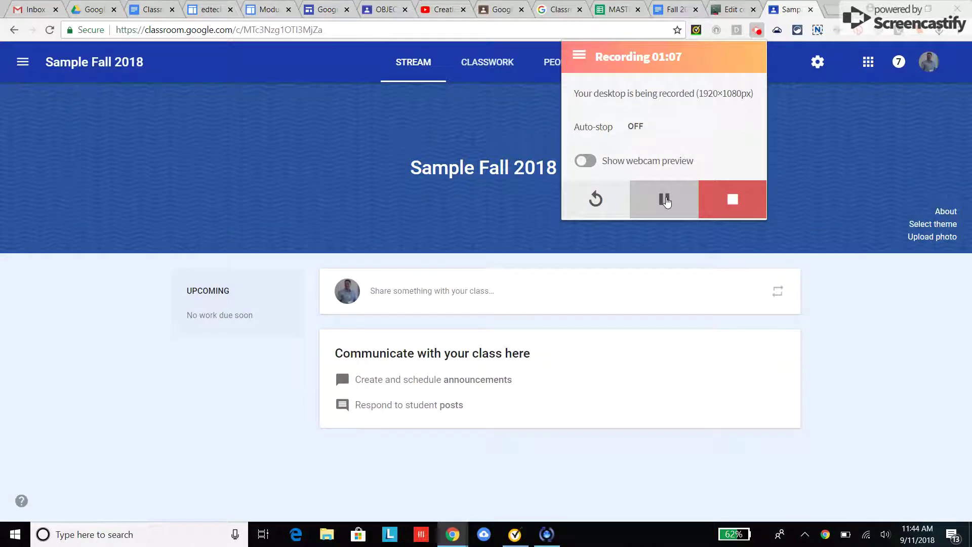
click(853, 332)
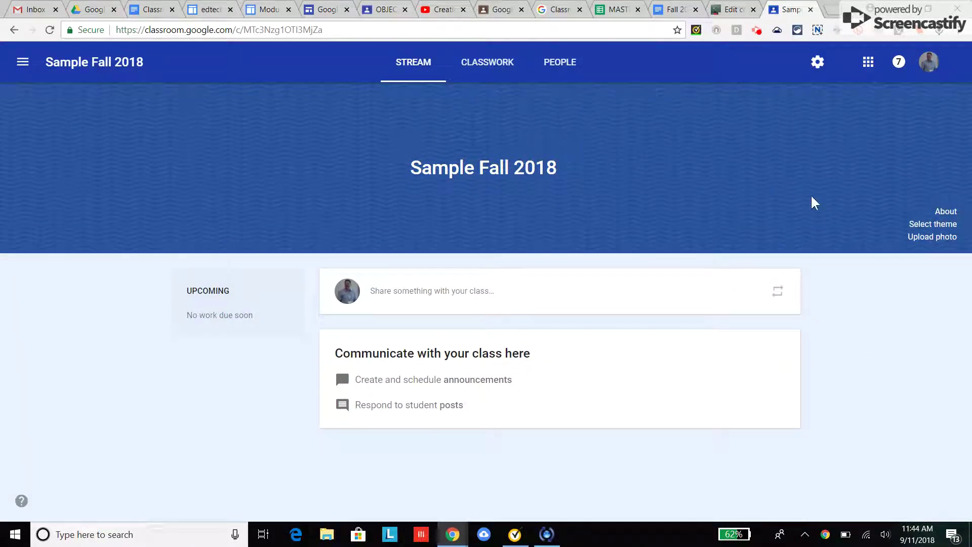
click(922, 226)
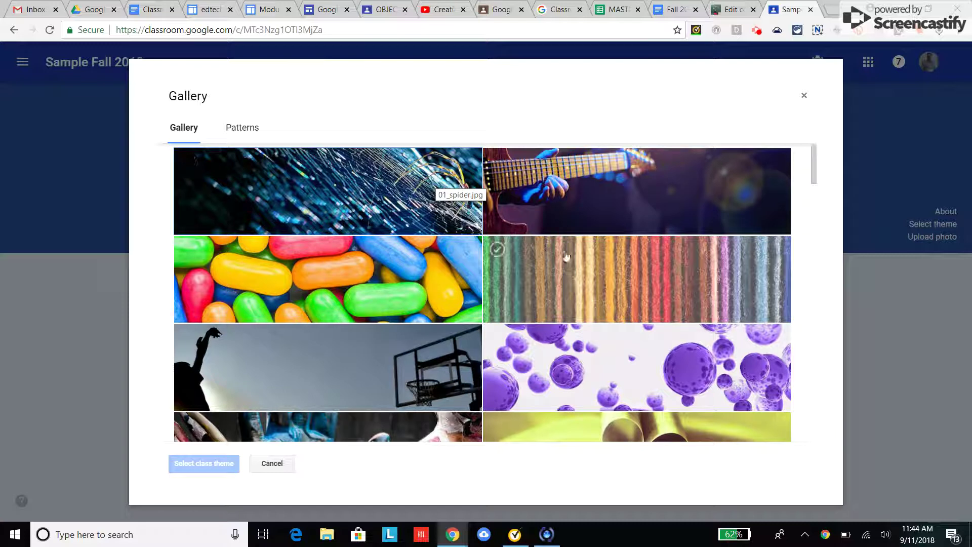
scroll(343, 397, down, 7)
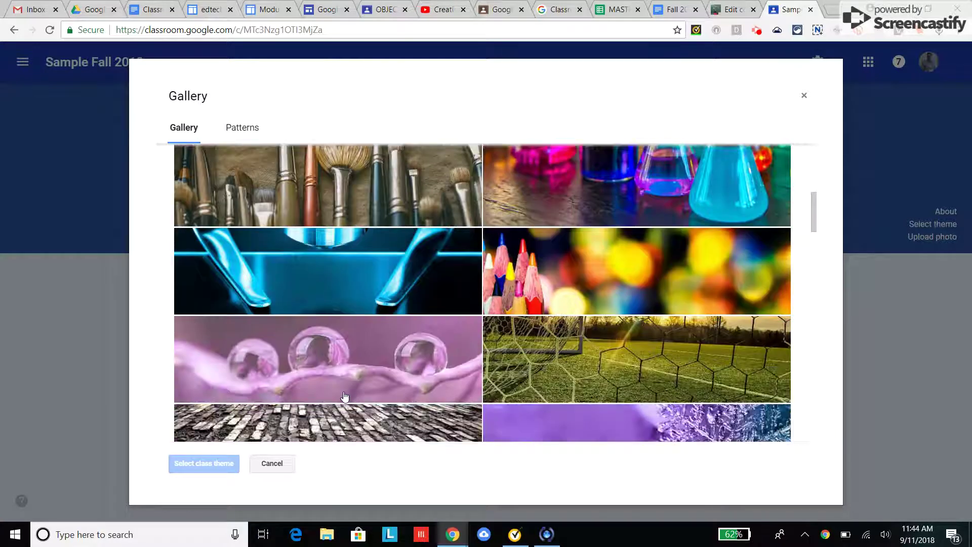
scroll(344, 396, down, 5)
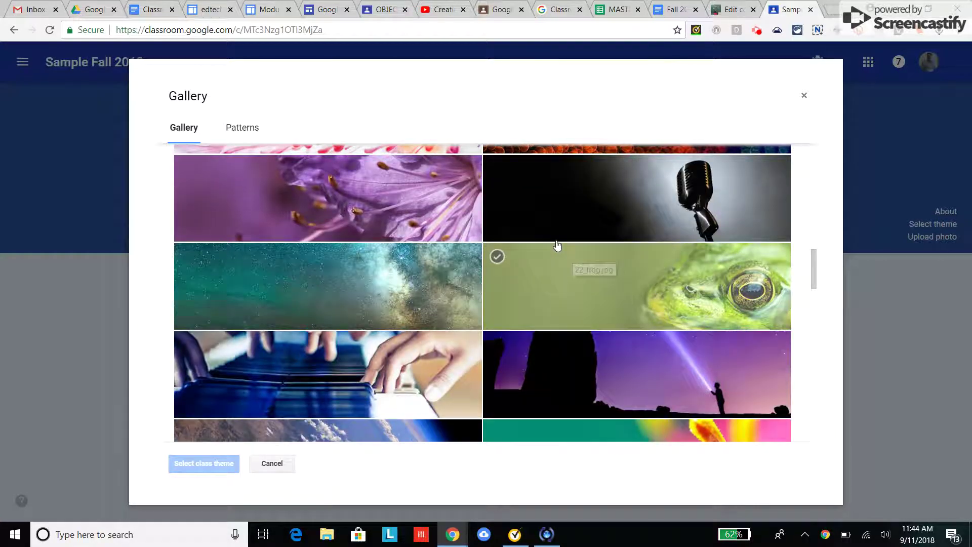
click(554, 276)
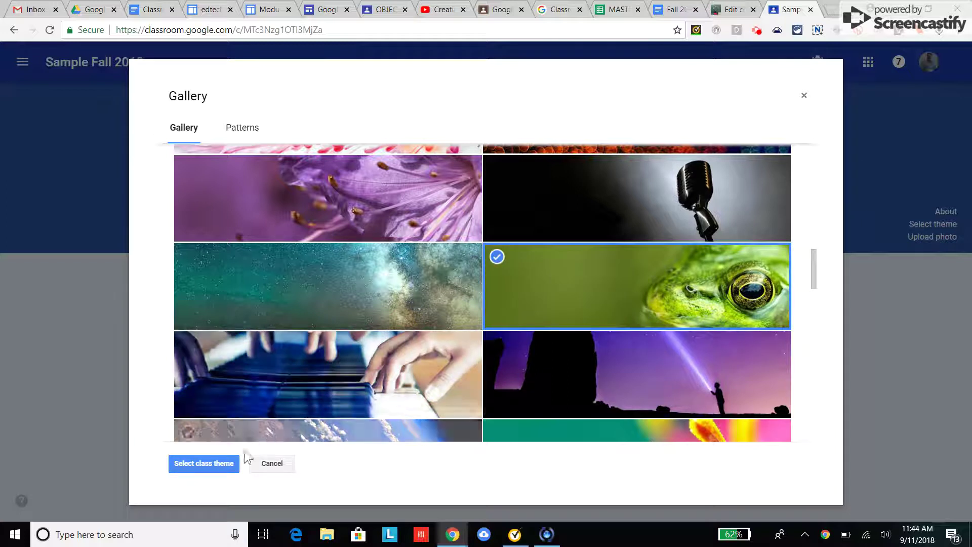
click(204, 464)
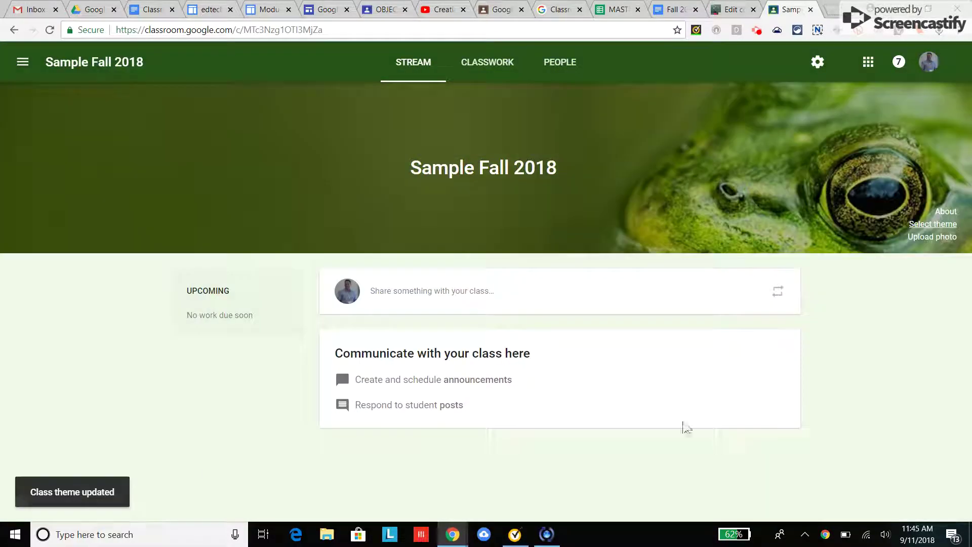
Step: Look at the banner photo upload option and cancel without uploading anything
click(918, 237)
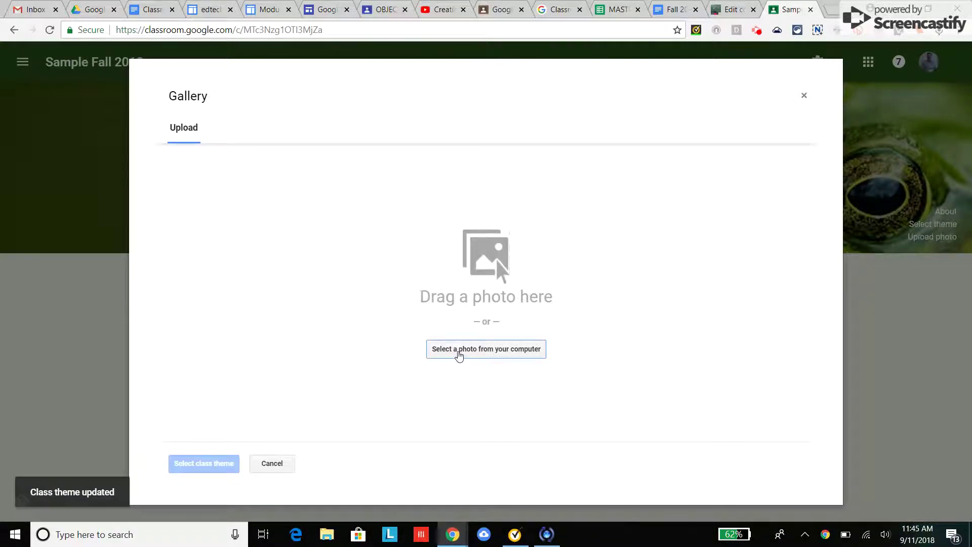
click(273, 463)
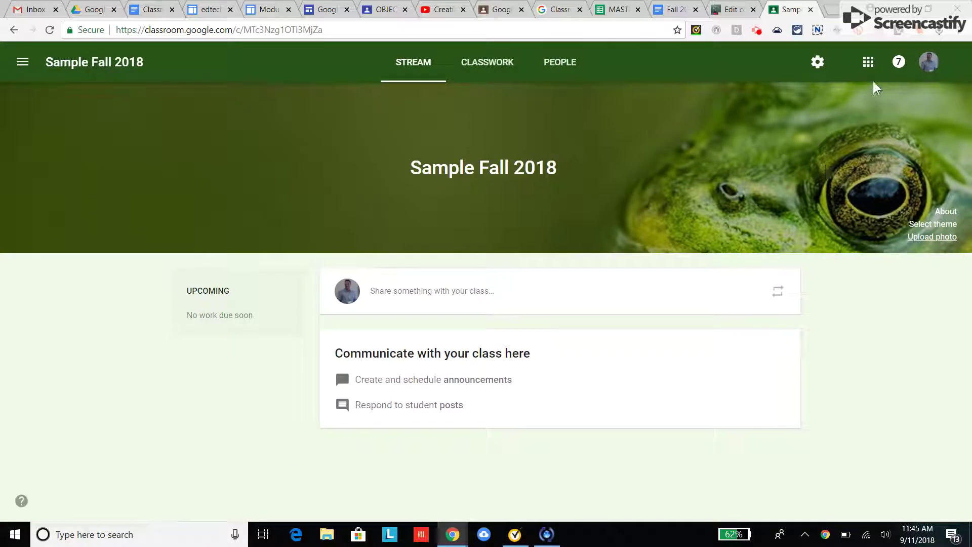
click(757, 31)
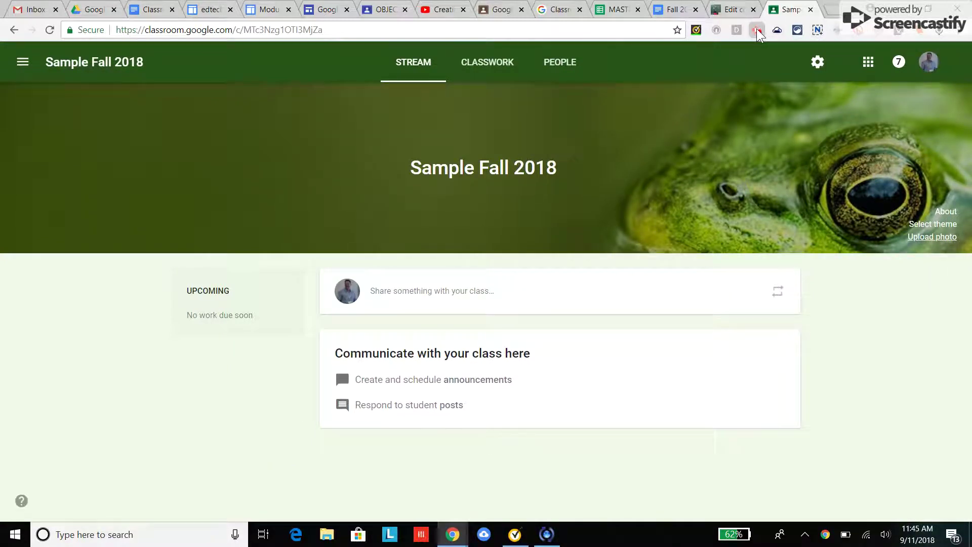
click(655, 199)
click(655, 200)
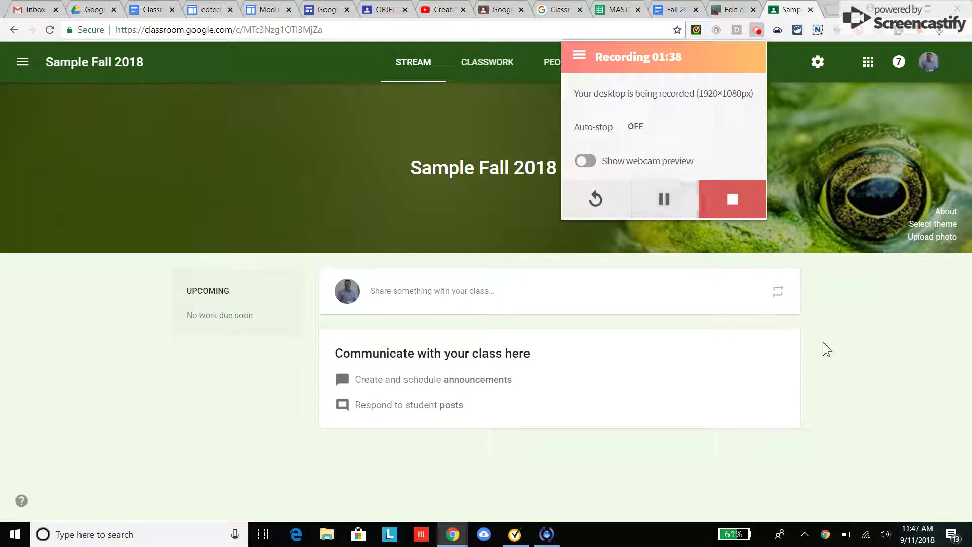
click(789, 297)
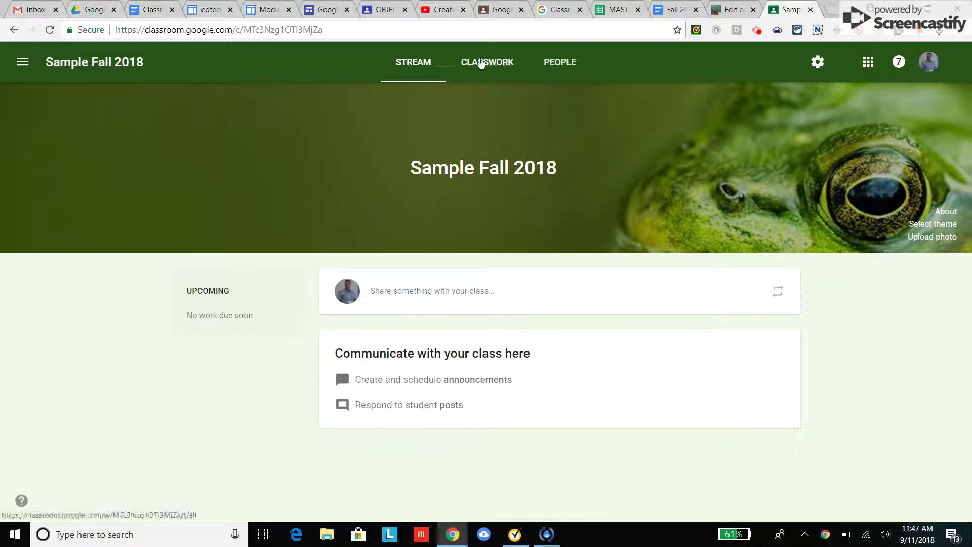
click(481, 63)
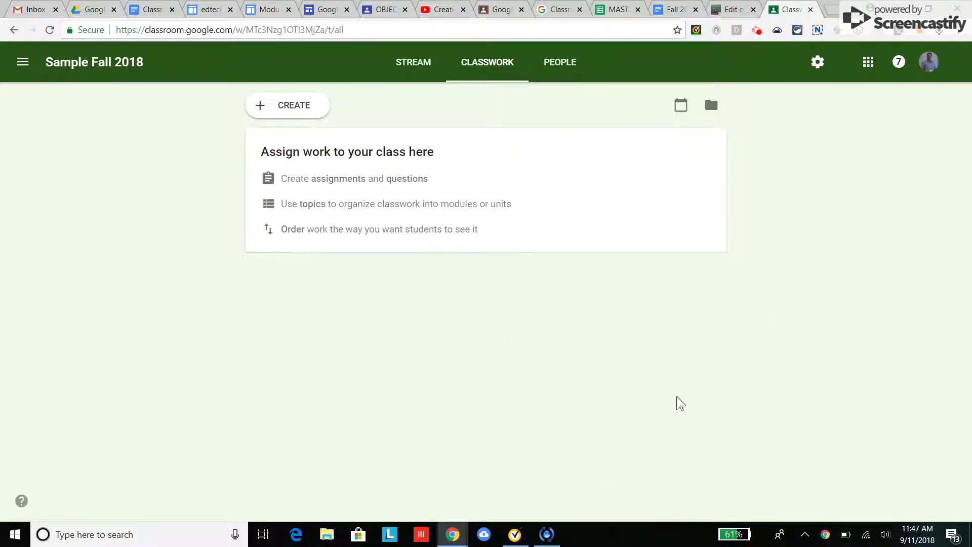
click(282, 107)
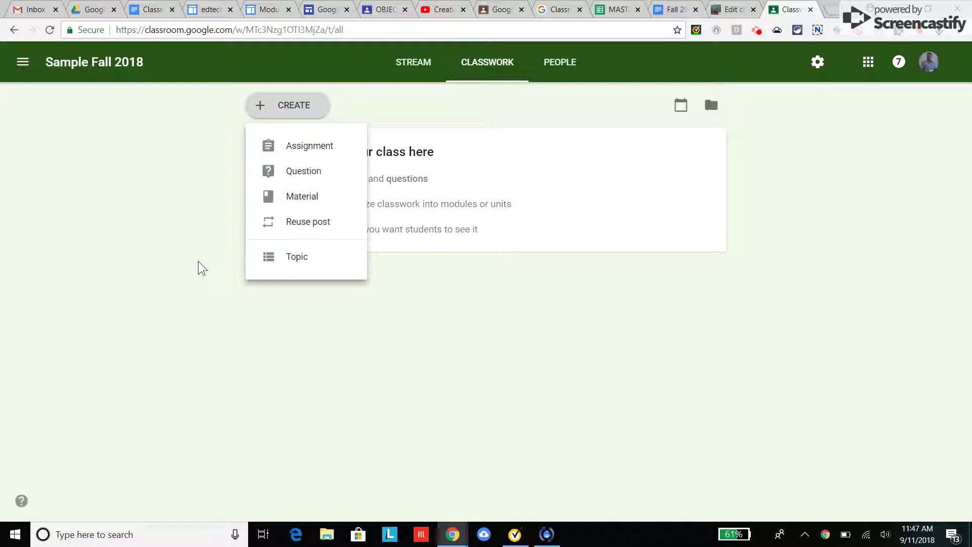
click(201, 268)
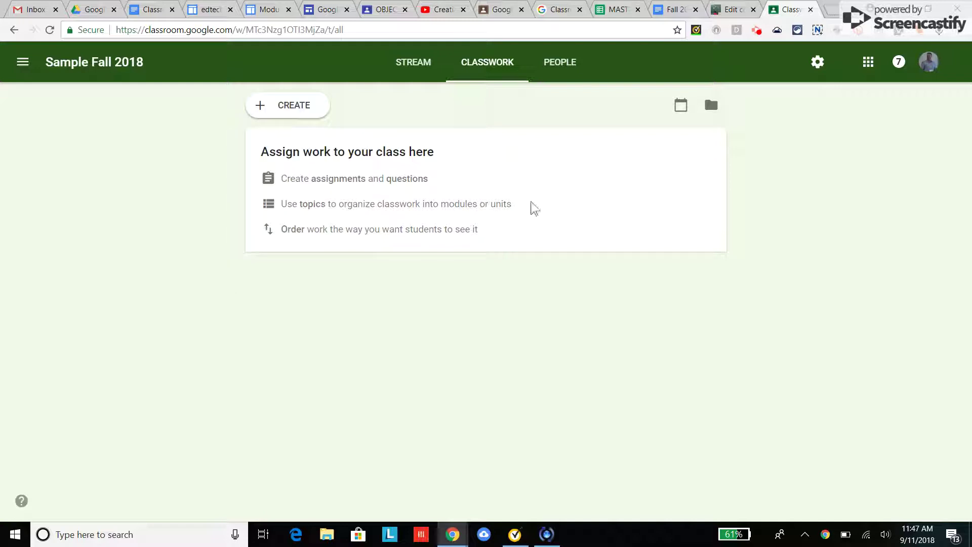
click(756, 31)
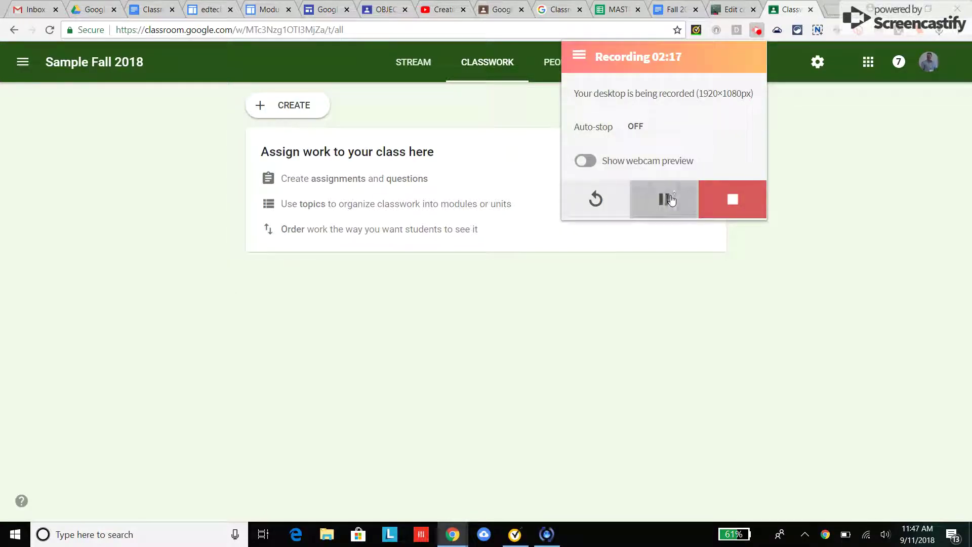
click(195, 255)
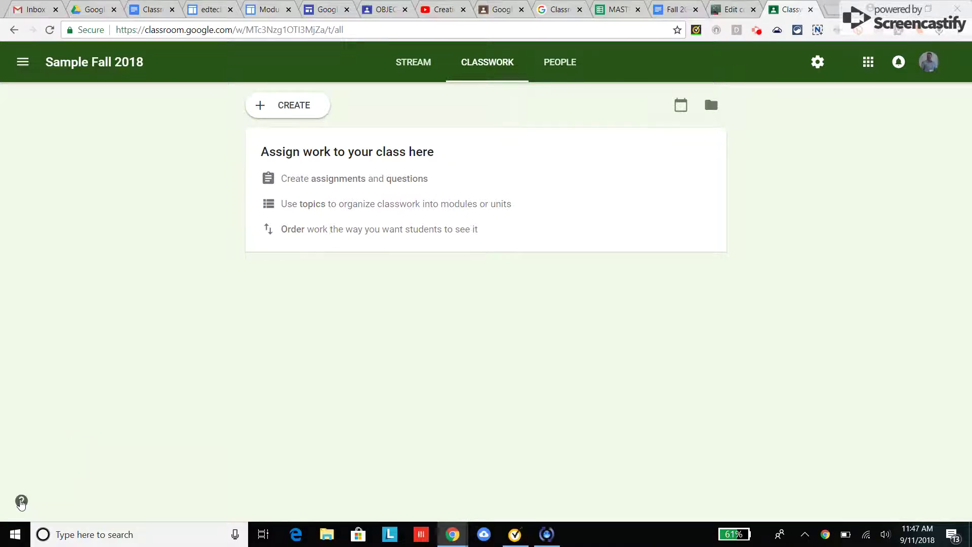
Step: Glance at the help menu, then start a new Material post for Sample Fall 2018
click(21, 501)
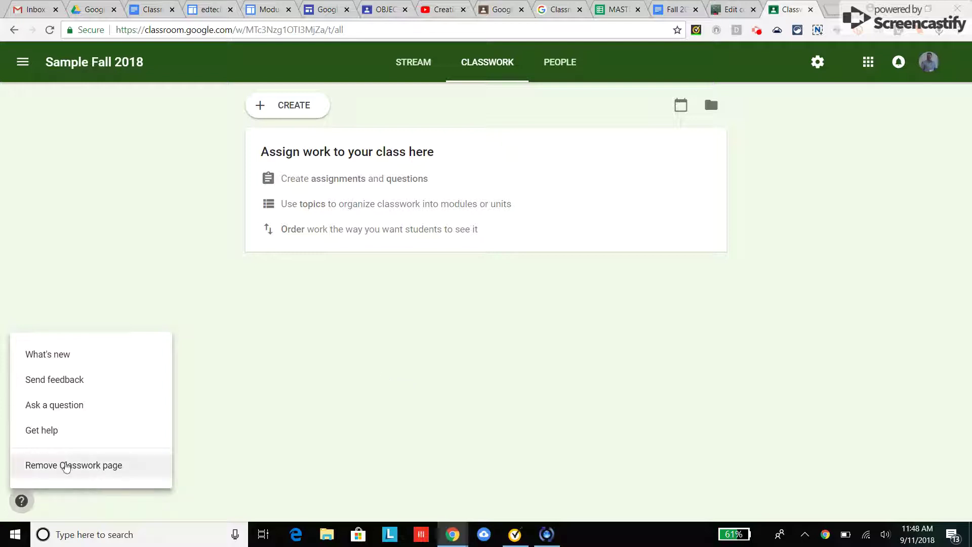
click(235, 435)
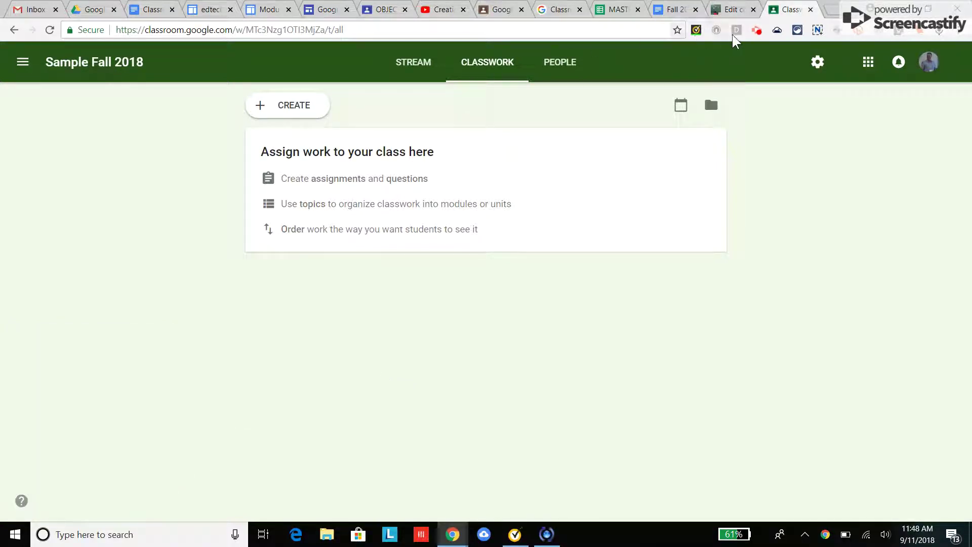
click(757, 31)
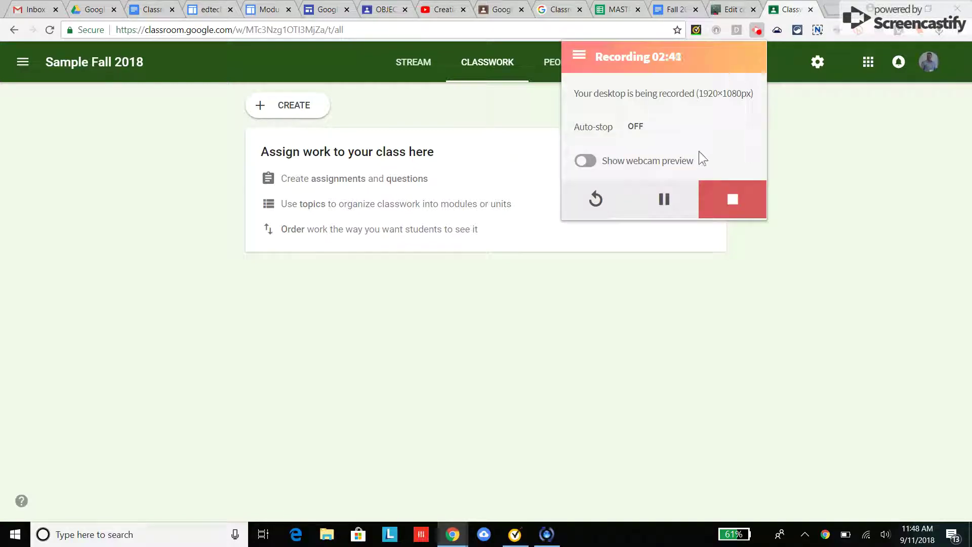
click(394, 325)
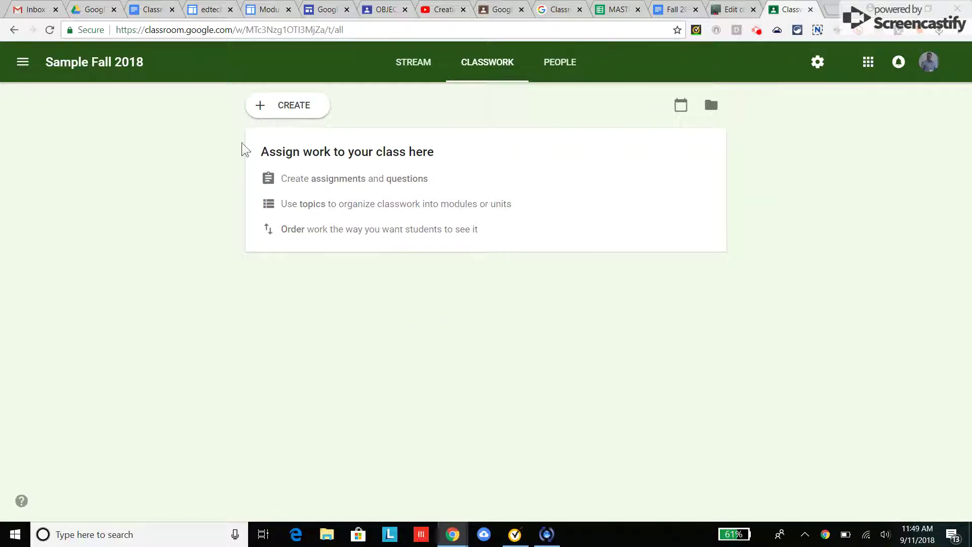
click(297, 108)
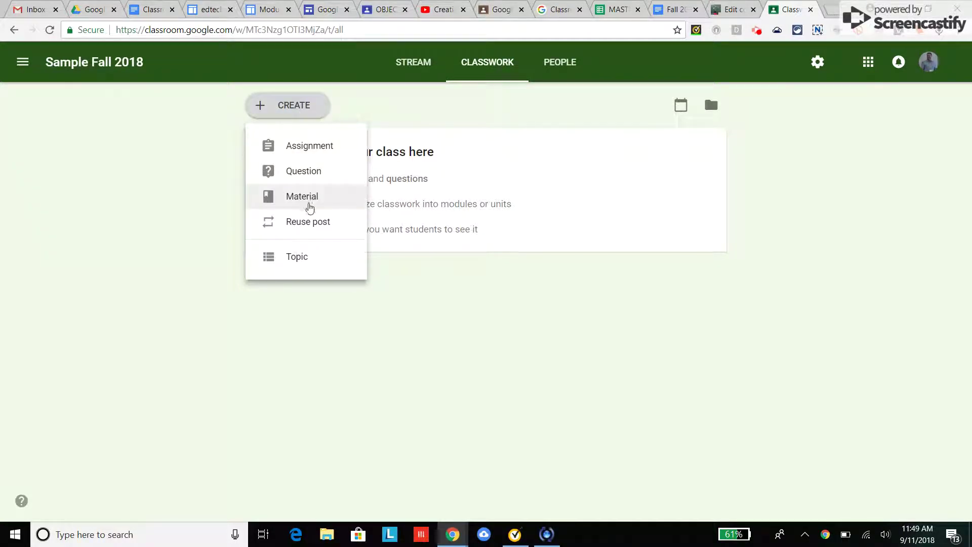
click(310, 205)
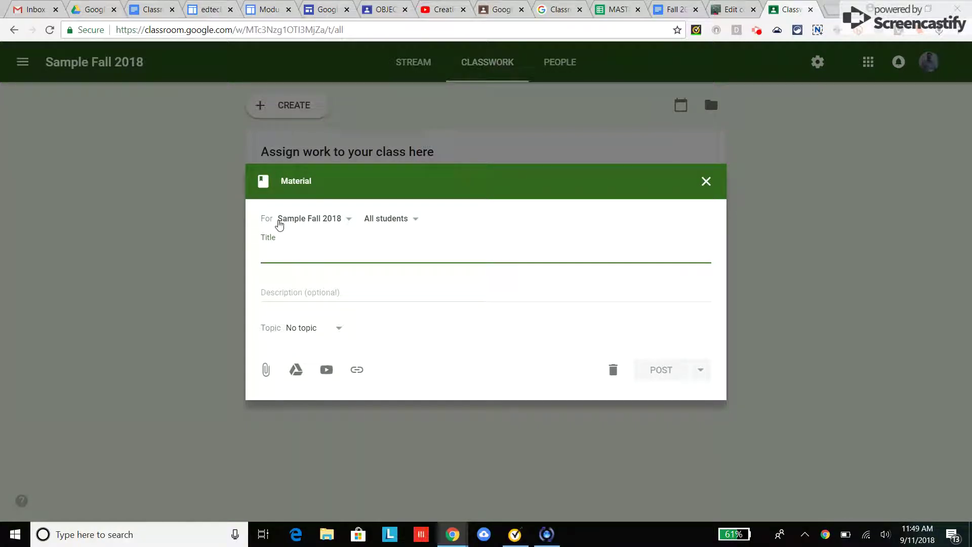
Step: Keep Sample Fall 2018 as the only class and All students as recipients
click(353, 223)
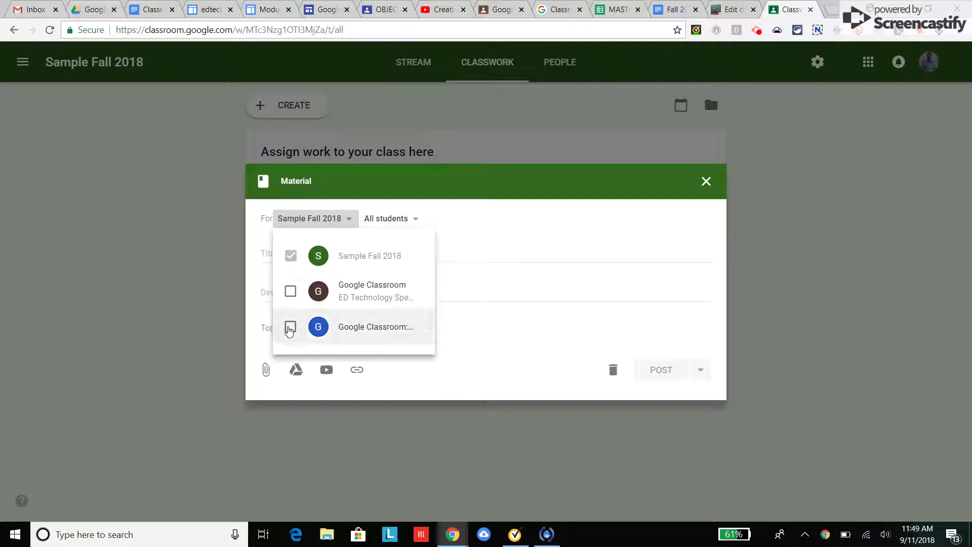
click(290, 292)
click(291, 327)
click(290, 292)
click(291, 328)
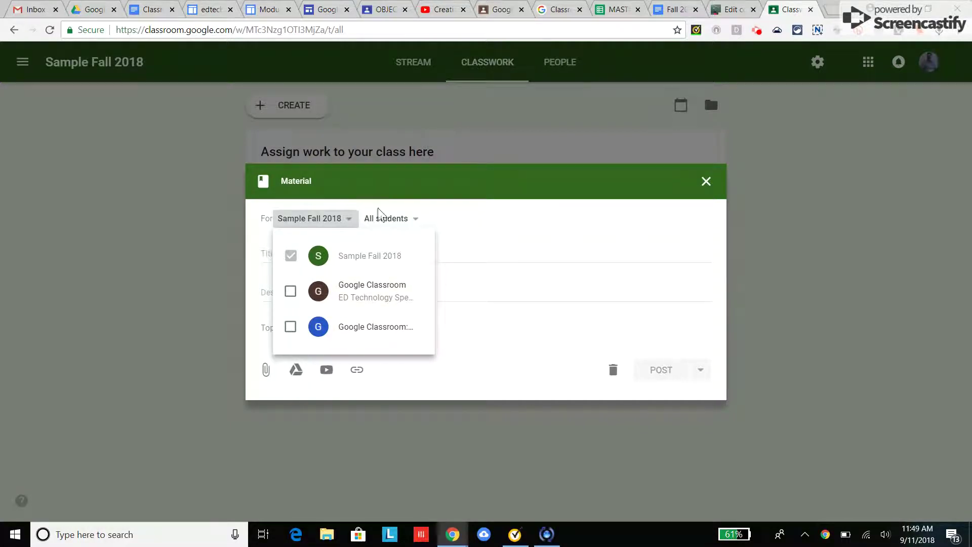
click(413, 223)
click(419, 223)
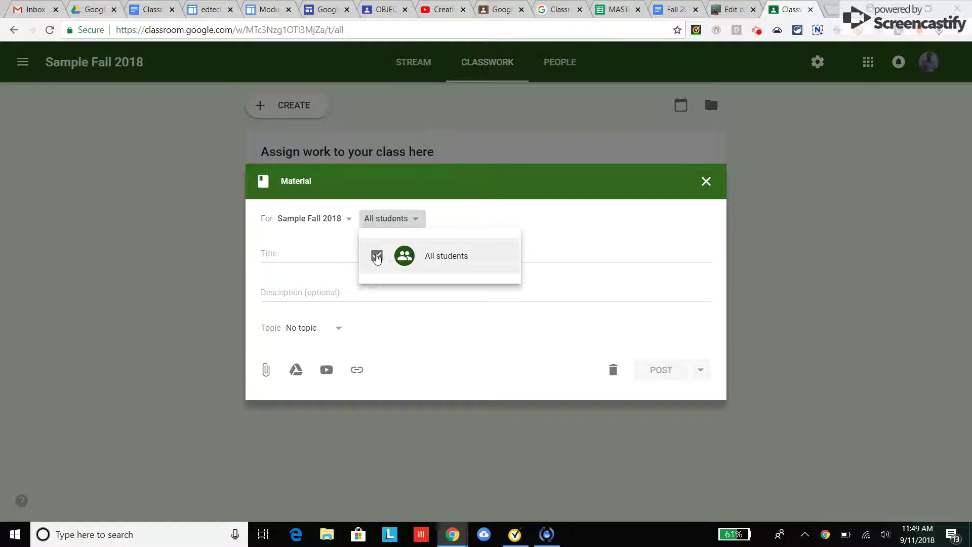
click(417, 223)
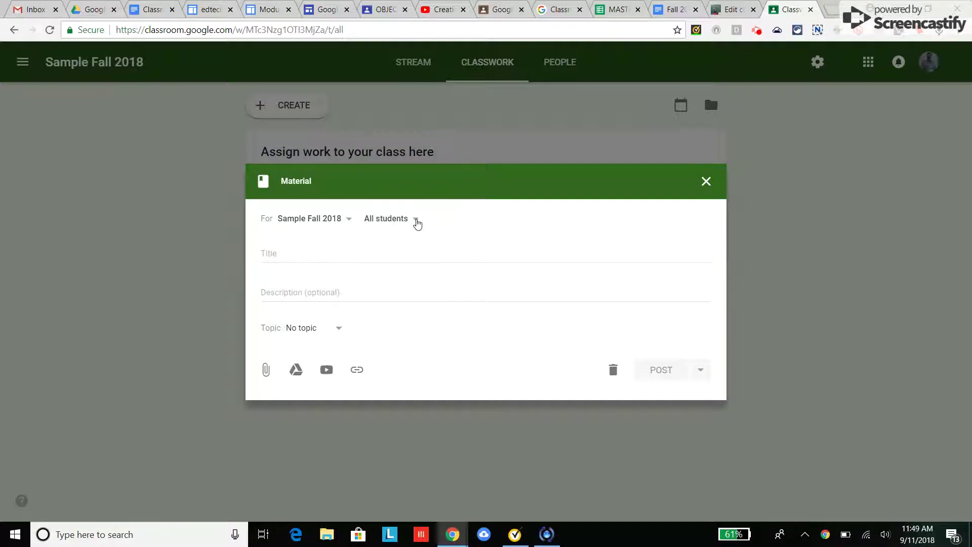
Step: Create a new topic named 'Sample' for the material
click(322, 258)
click(305, 288)
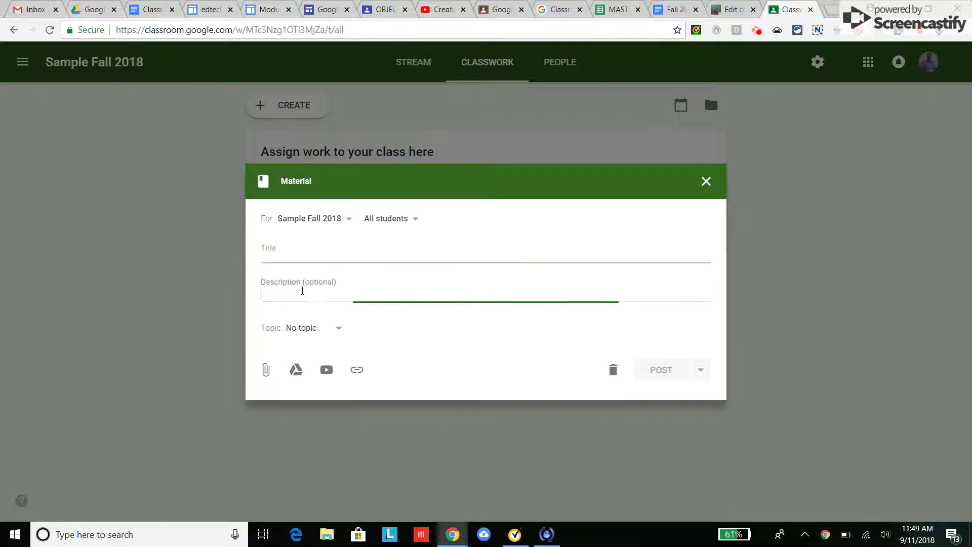
click(337, 334)
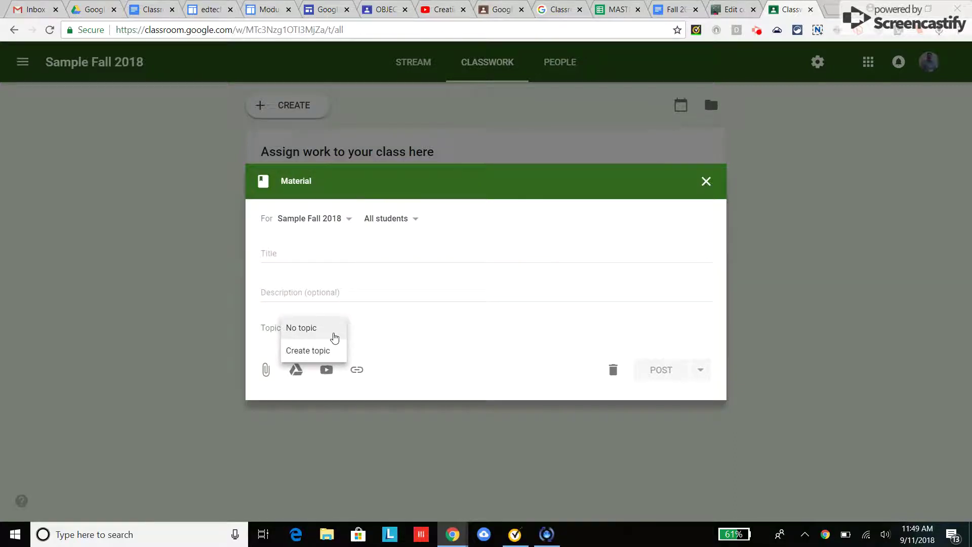
click(337, 329)
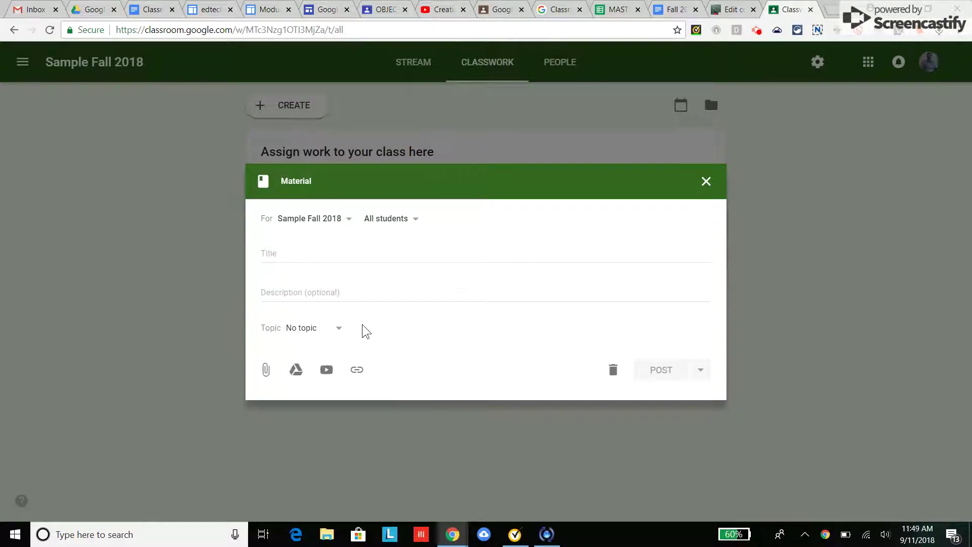
click(336, 329)
click(311, 351)
text(Sample)
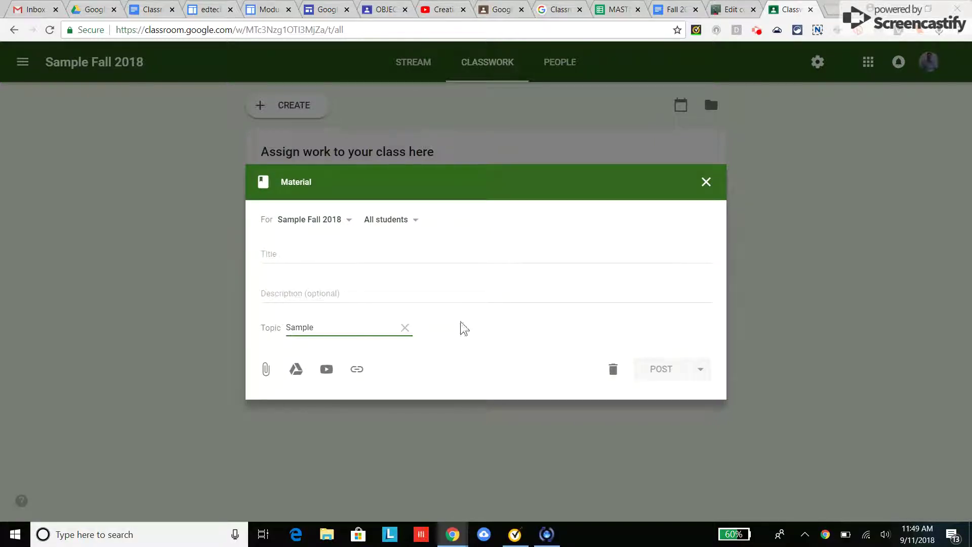
click(469, 291)
Step: Title the material 'Hello Intro' and bring up the file attachment window
click(360, 251)
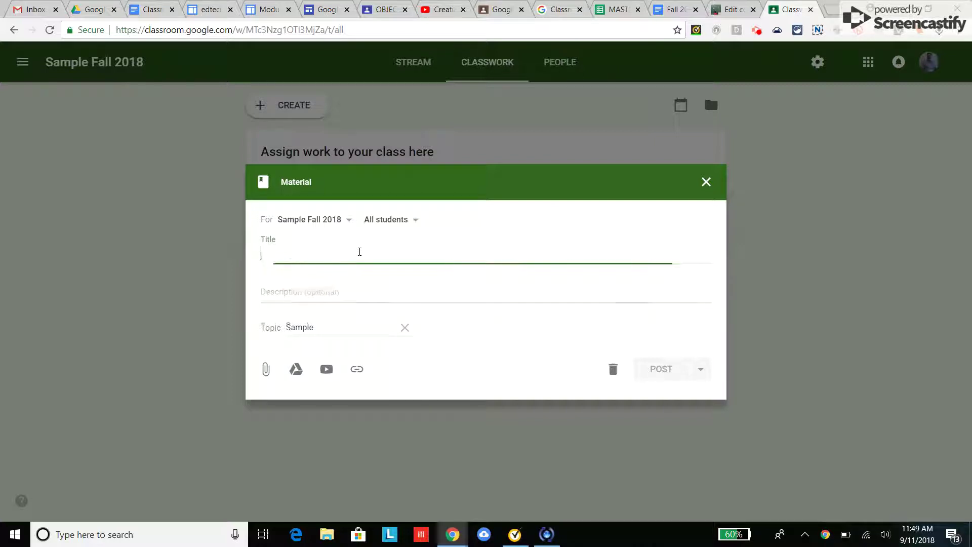
text(Hello Intro)
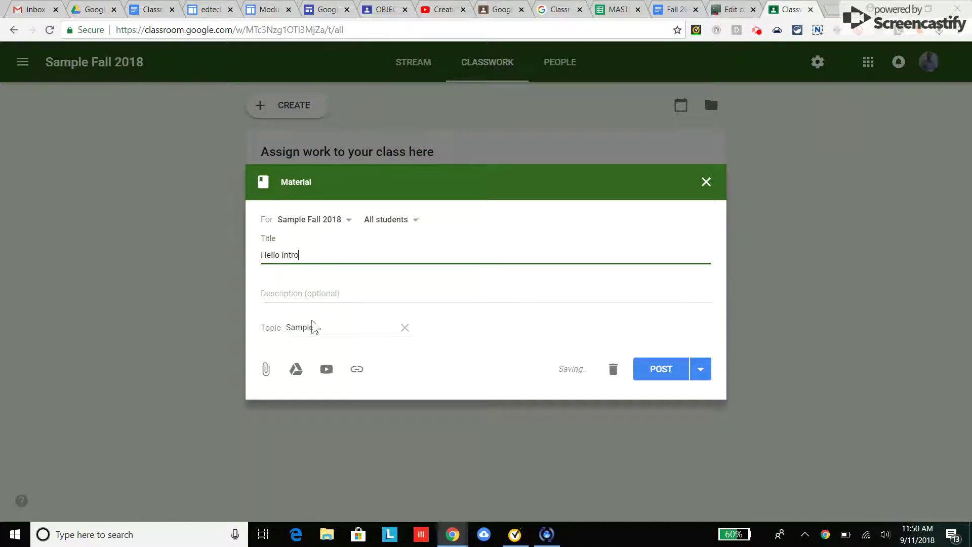
click(266, 369)
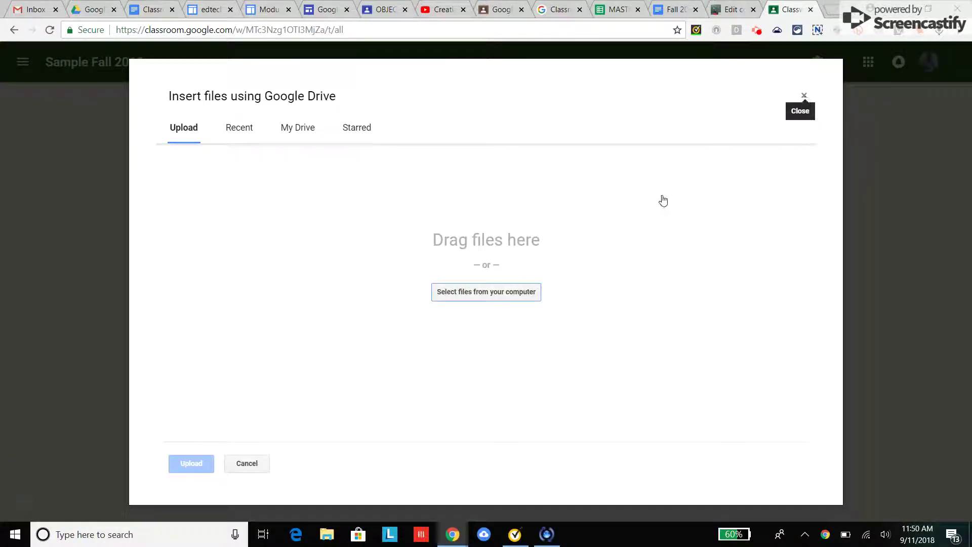
Step: Upload the screenshot PNG from Downloads as an attachment from the computer
click(246, 462)
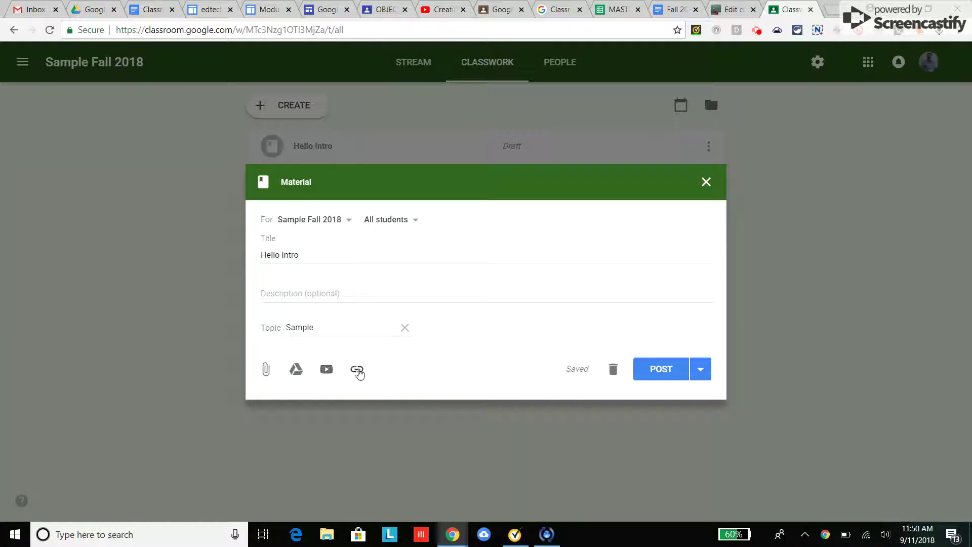
click(268, 370)
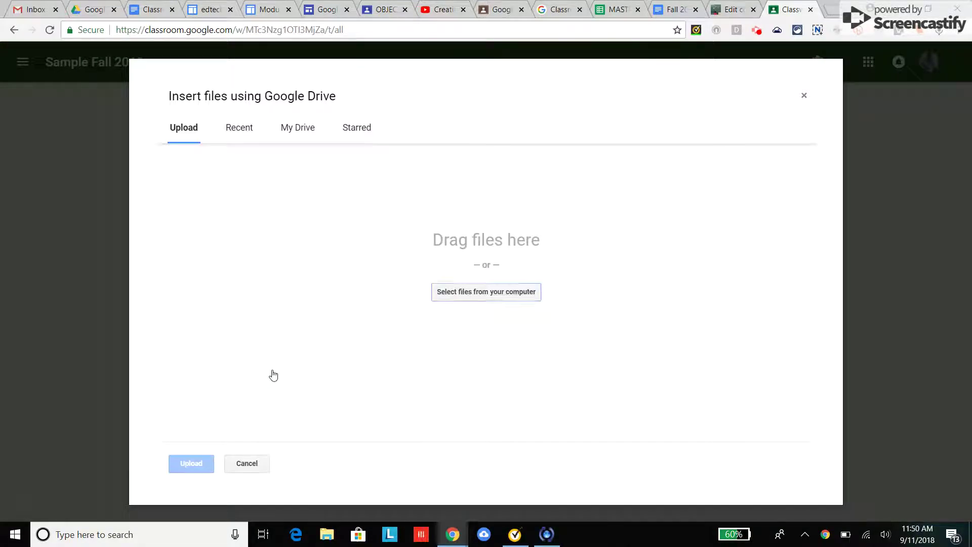
click(470, 299)
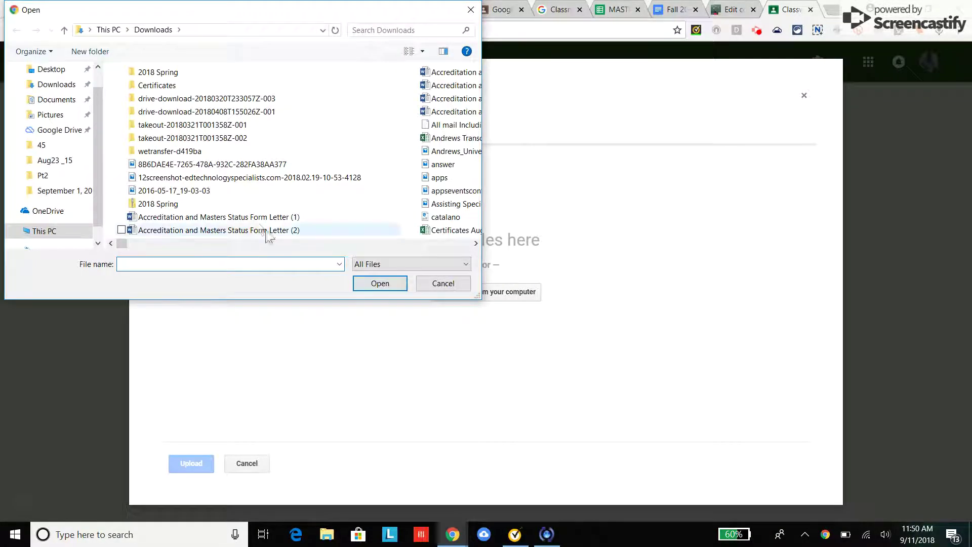
click(220, 177)
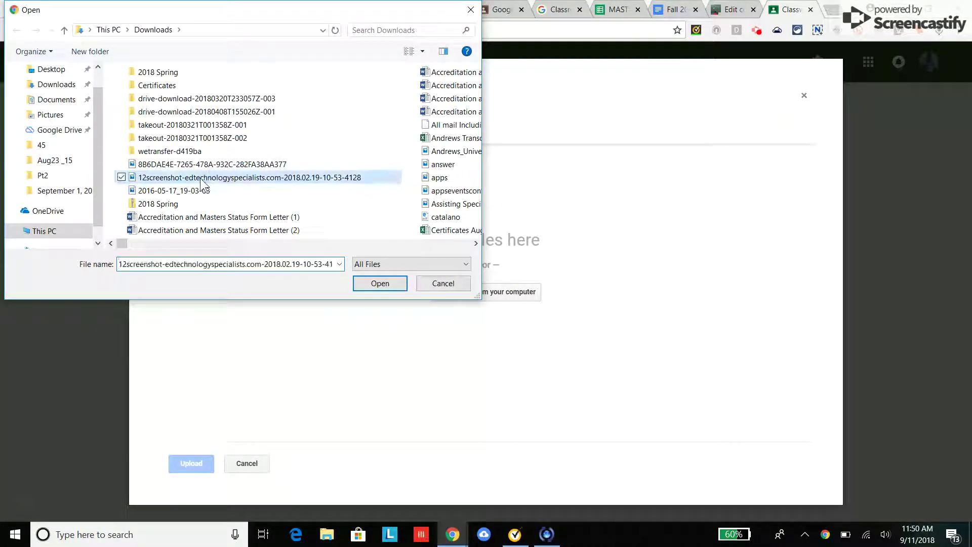
click(379, 283)
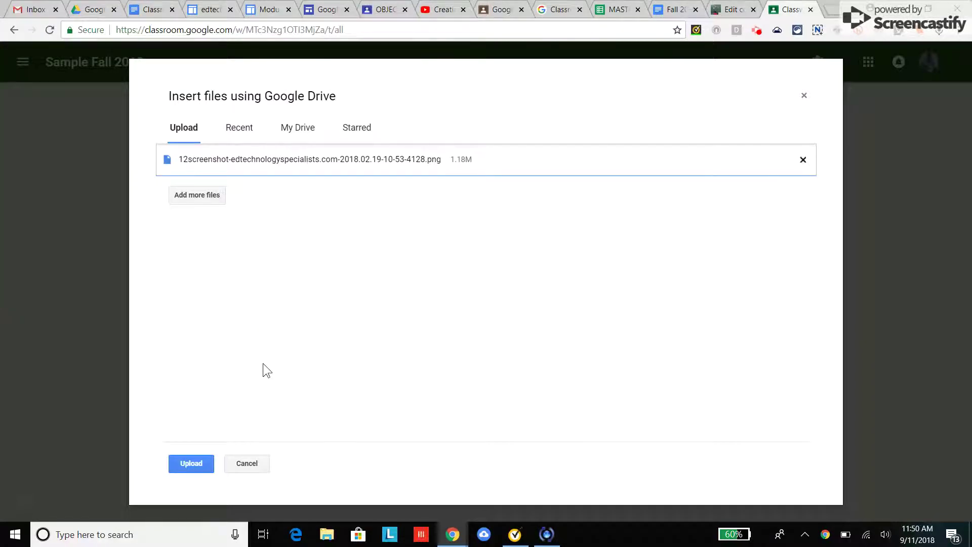
click(183, 465)
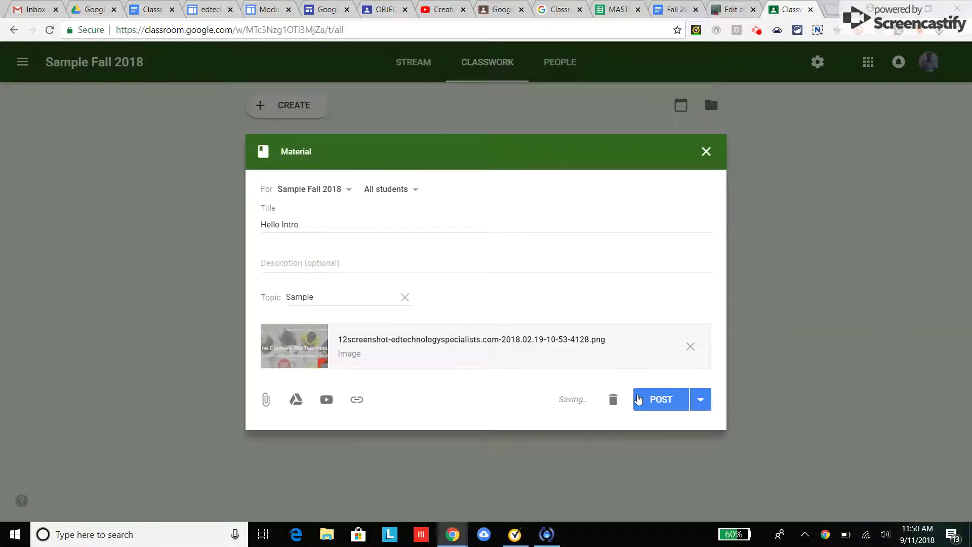
Step: Post the Hello Intro material immediately rather than scheduling or saving a draft
click(701, 404)
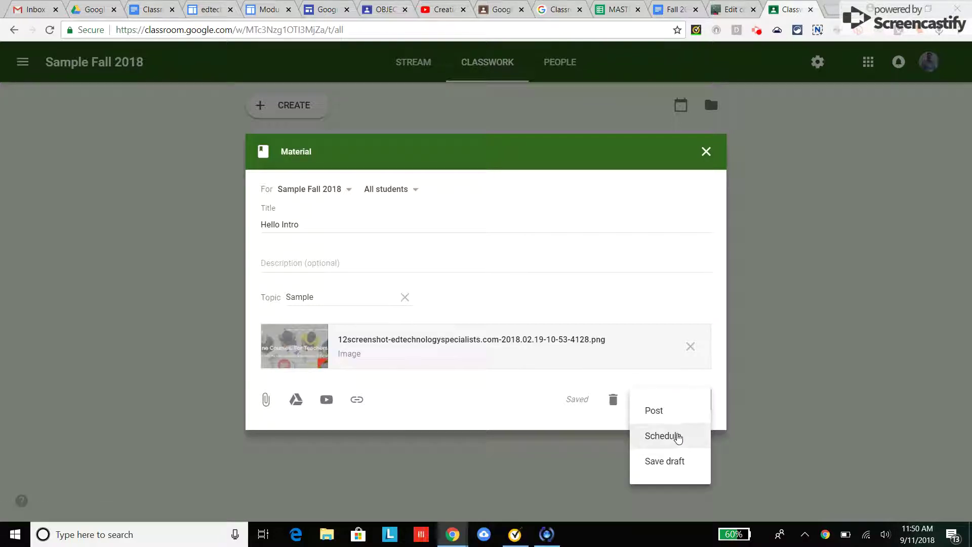
click(749, 368)
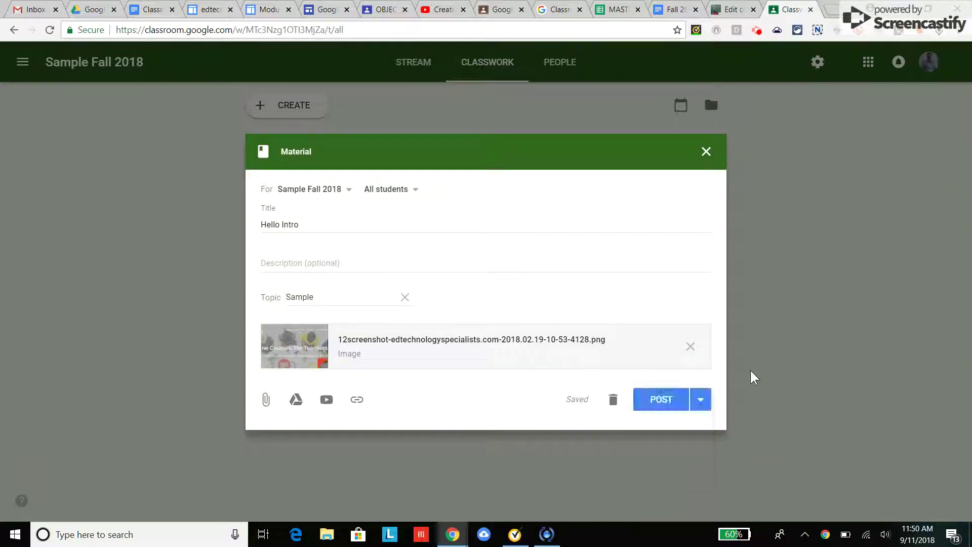
click(666, 400)
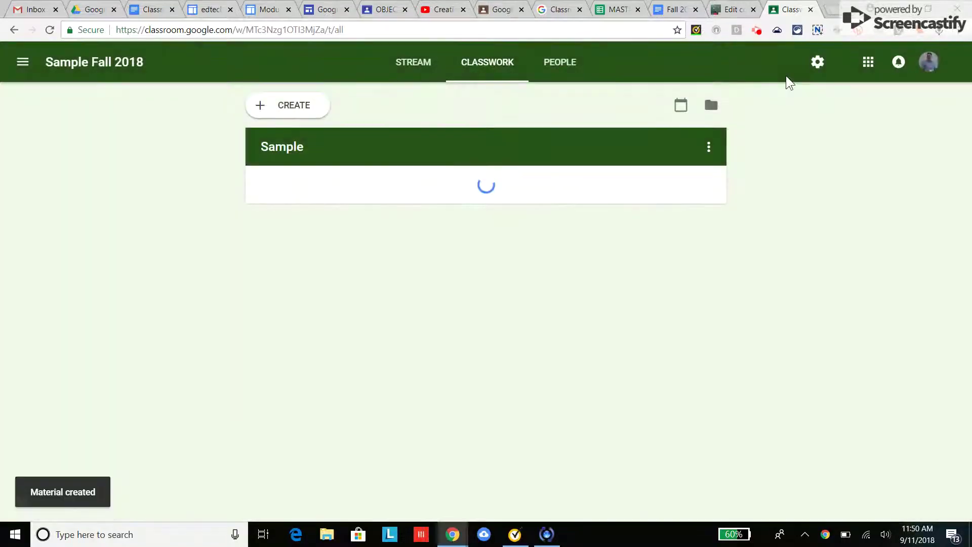
click(758, 31)
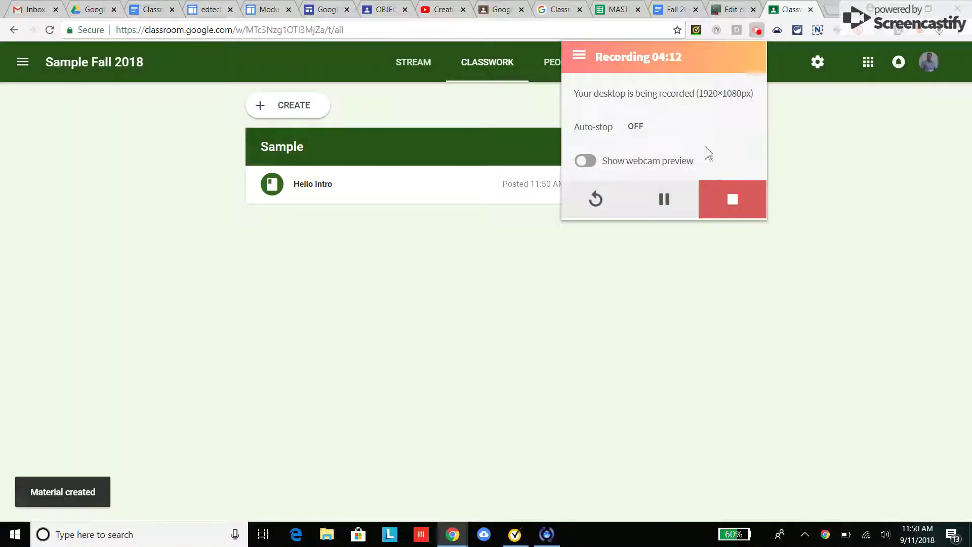
click(661, 200)
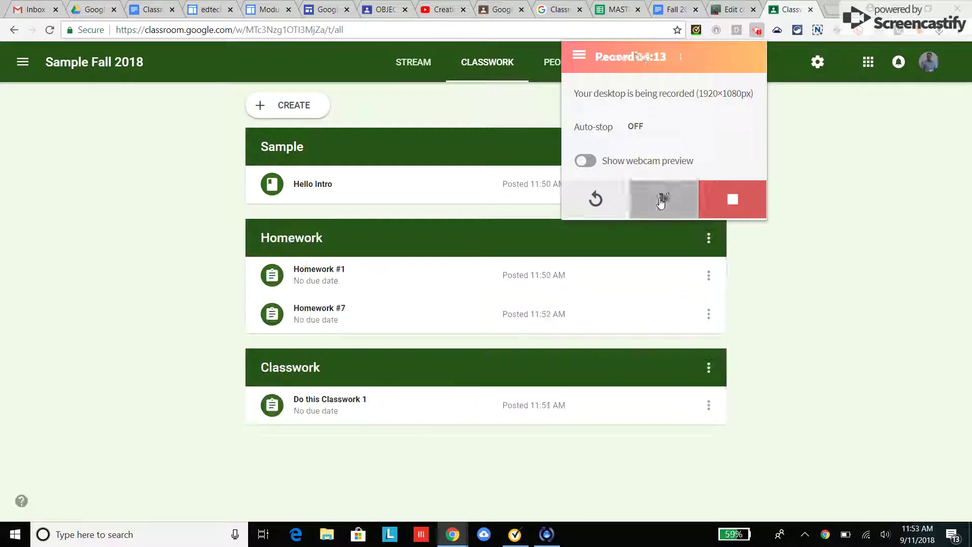
click(759, 279)
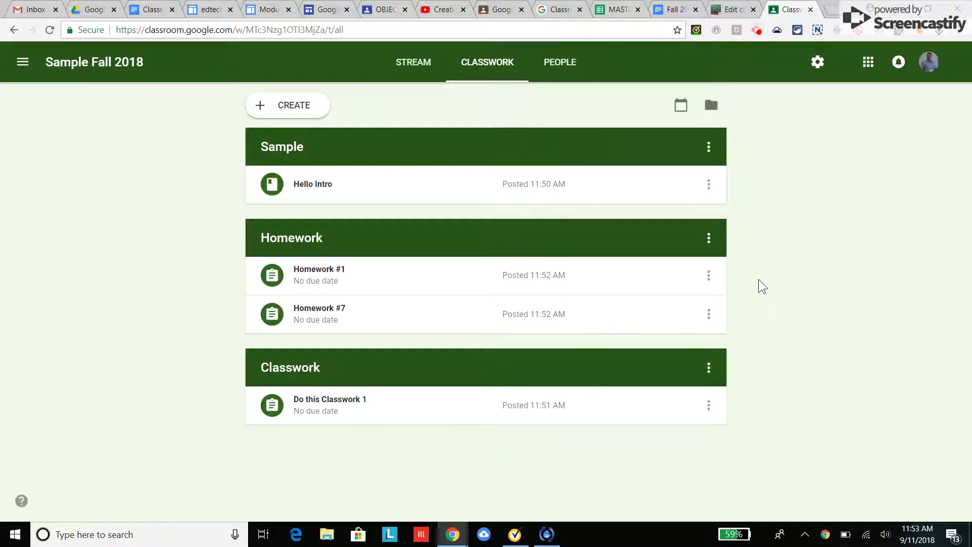
Step: Move the Sample topic down below Homework
click(263, 104)
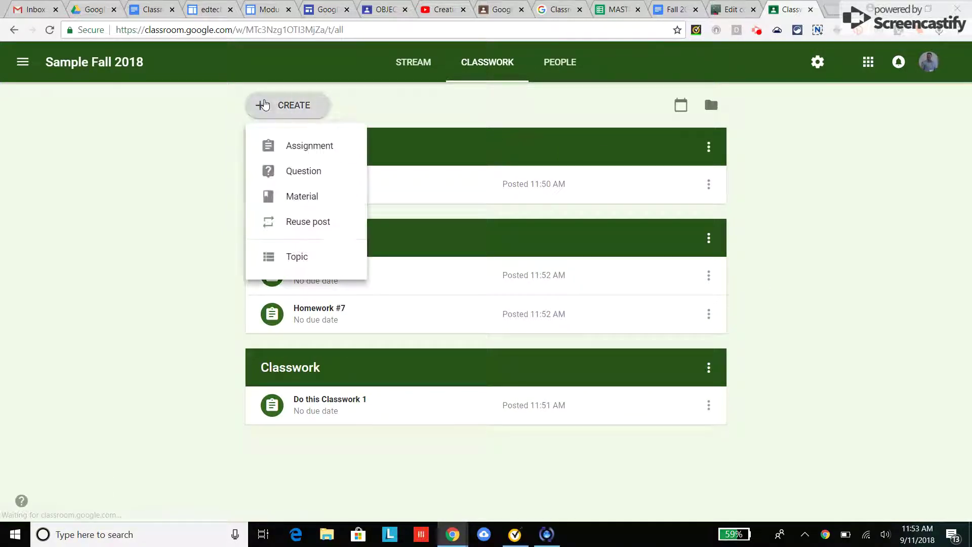
click(187, 244)
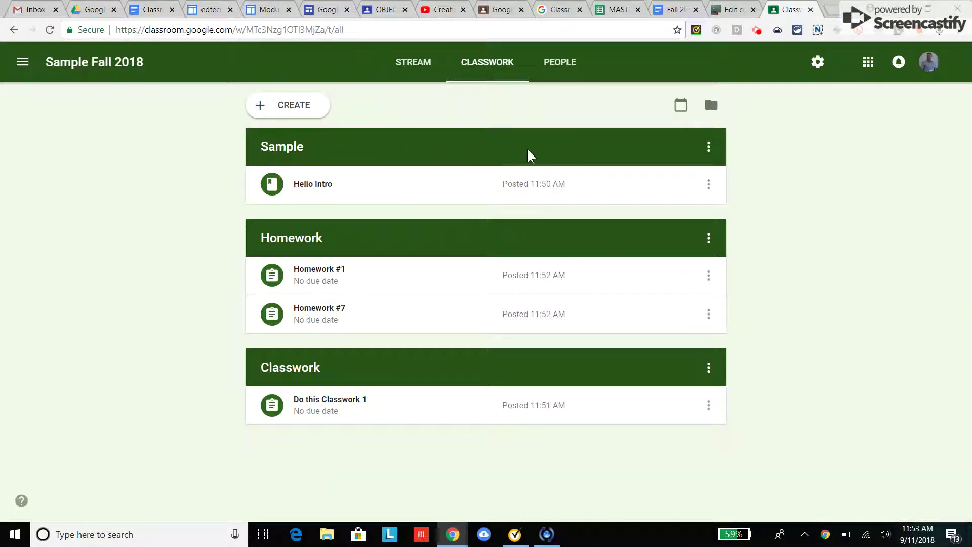
click(711, 148)
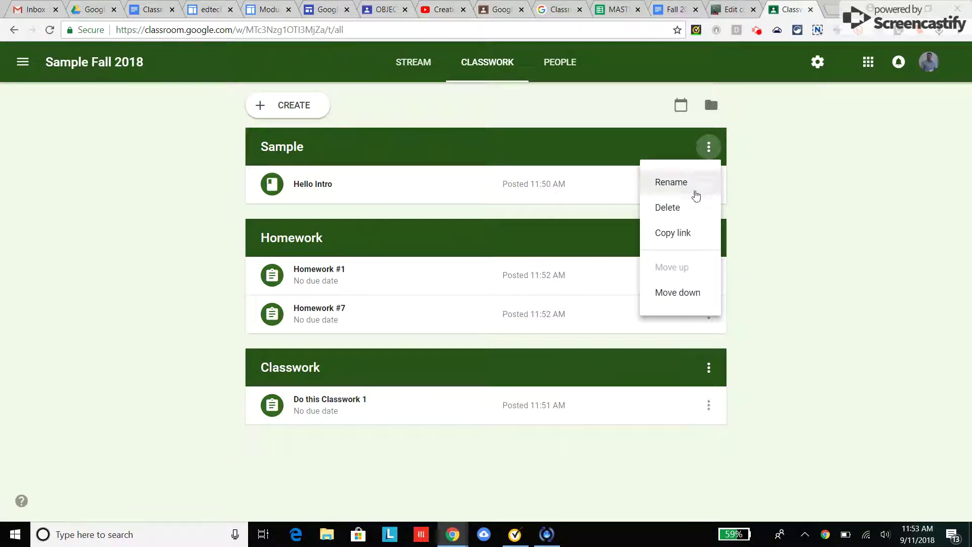
click(678, 291)
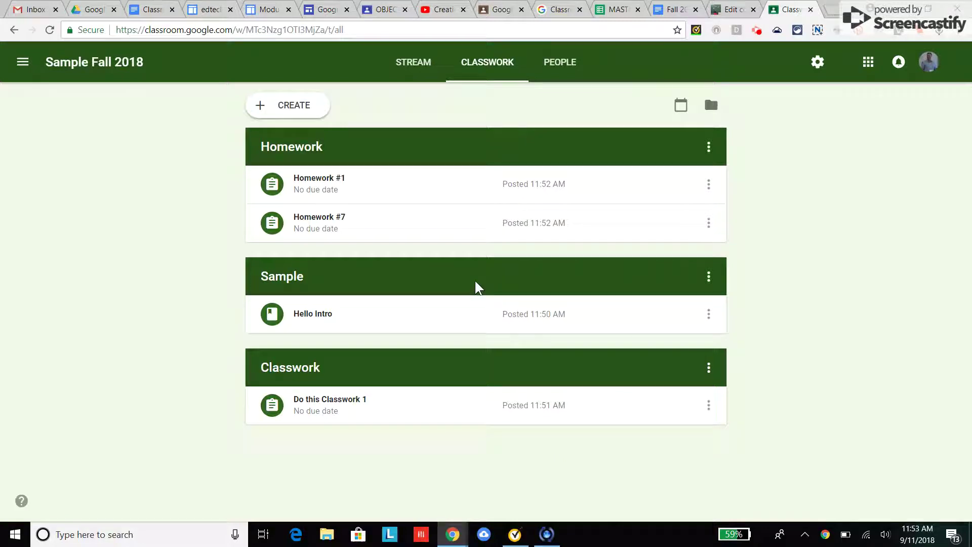
Step: Rename the Sample topic to 'Class Materials'
click(708, 278)
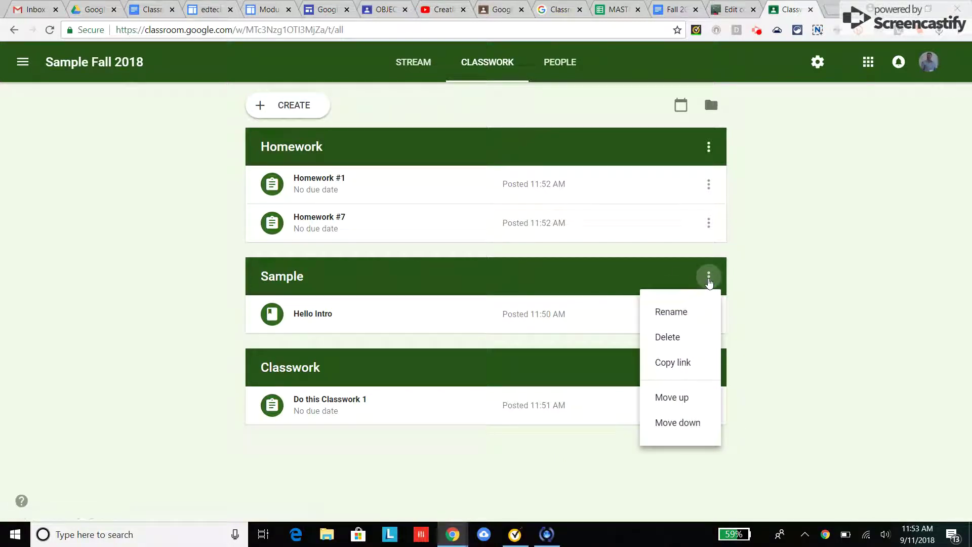
click(677, 318)
key(BackSpace)
key(BackSpace)
key(BackSpace)
key(BackSpace)
key(BackSpace)
key(BackSpace)
text(Class Materials)
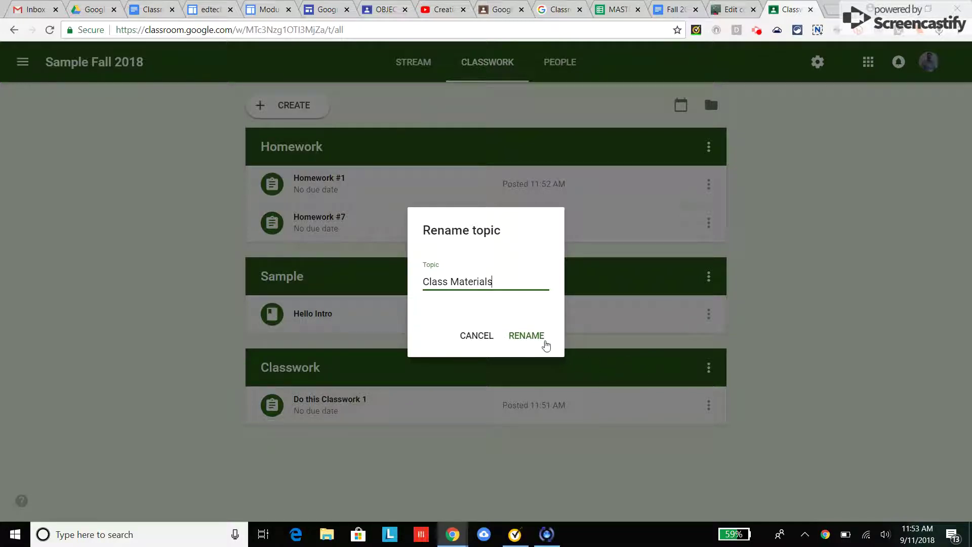
click(541, 339)
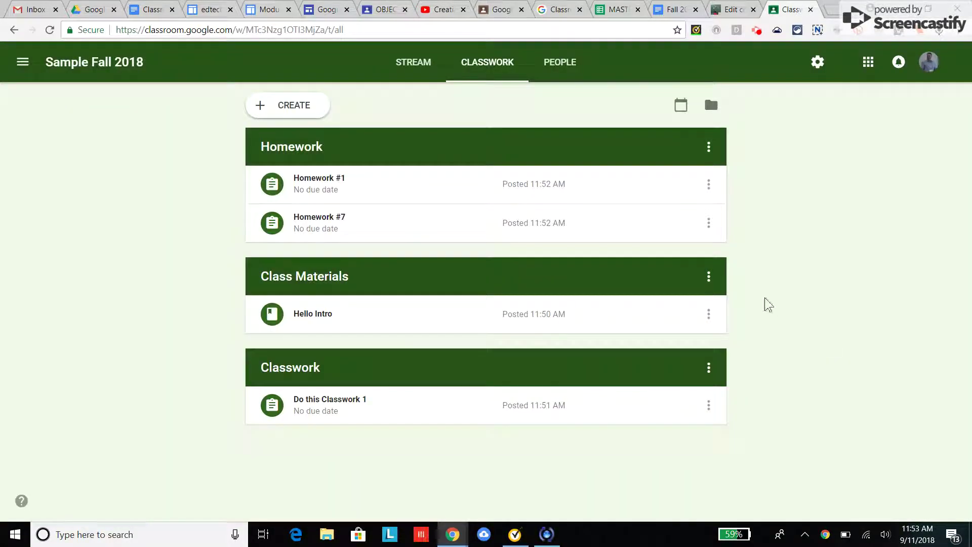
click(708, 276)
Step: Move Class Materials back to the top and Homework #7 above Homework #1
click(674, 398)
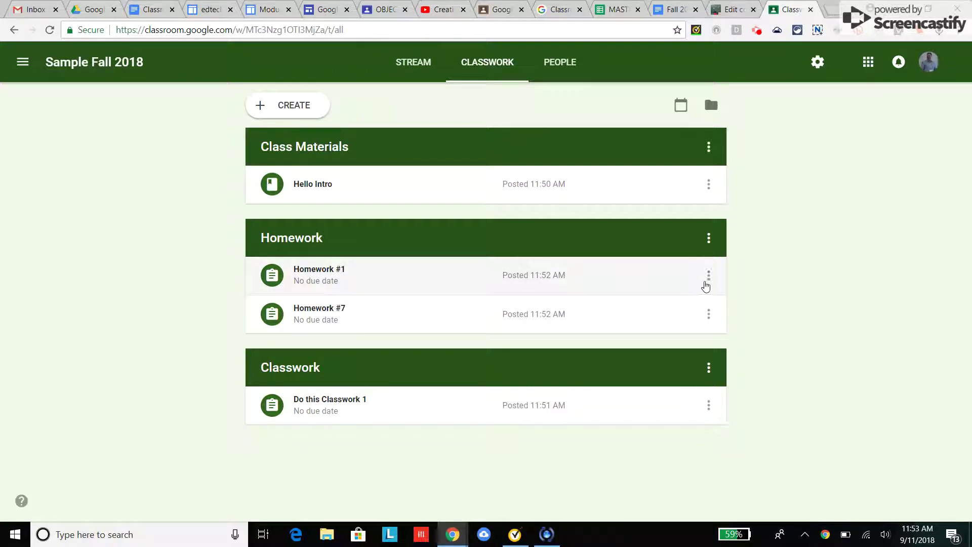
click(708, 316)
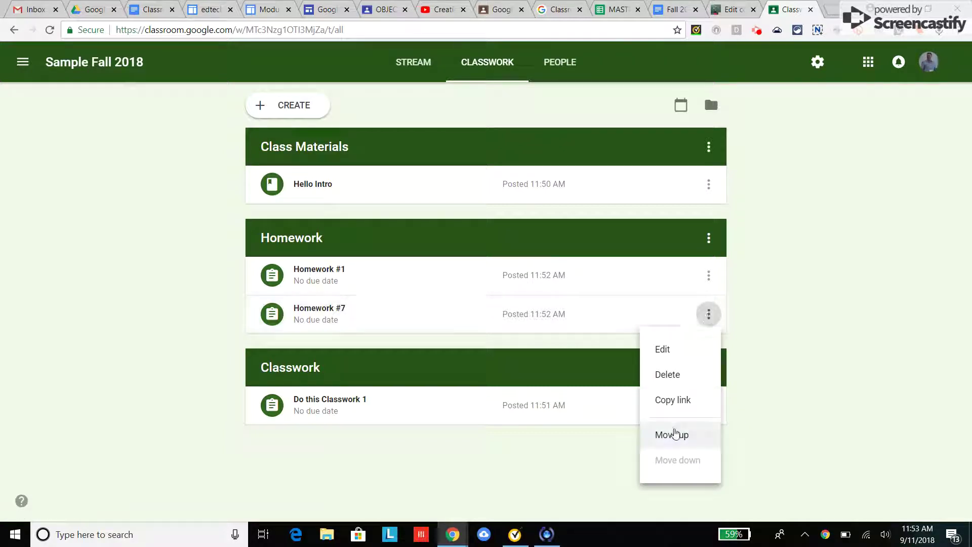
click(673, 435)
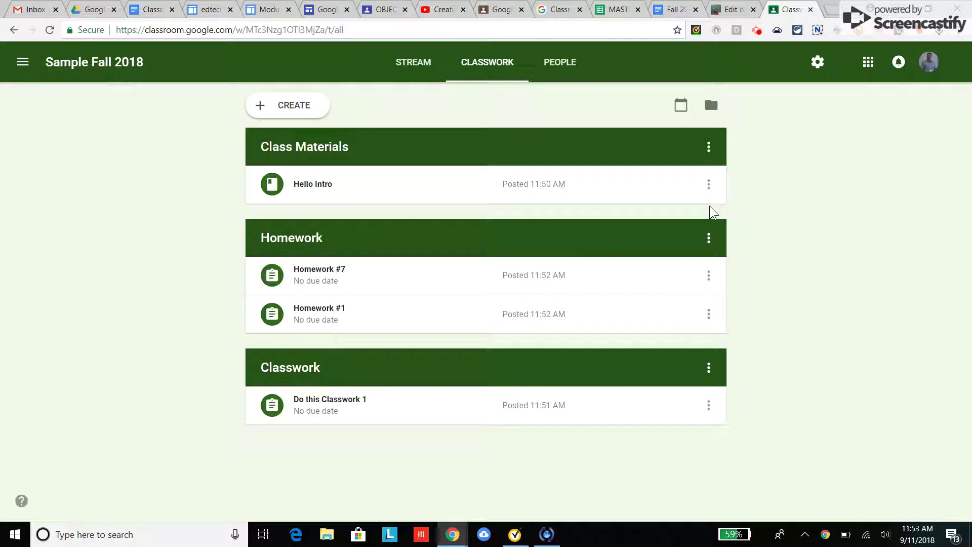
click(759, 31)
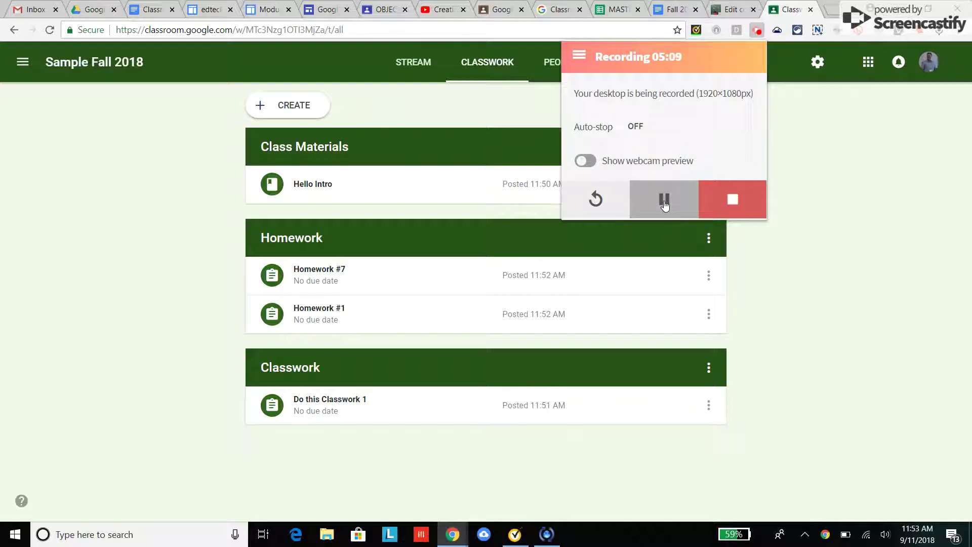
click(782, 296)
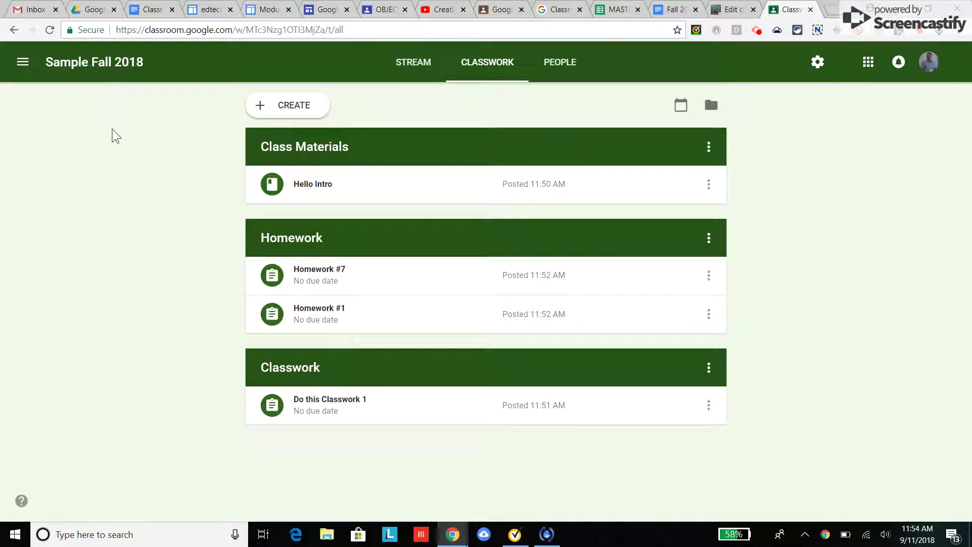
click(23, 63)
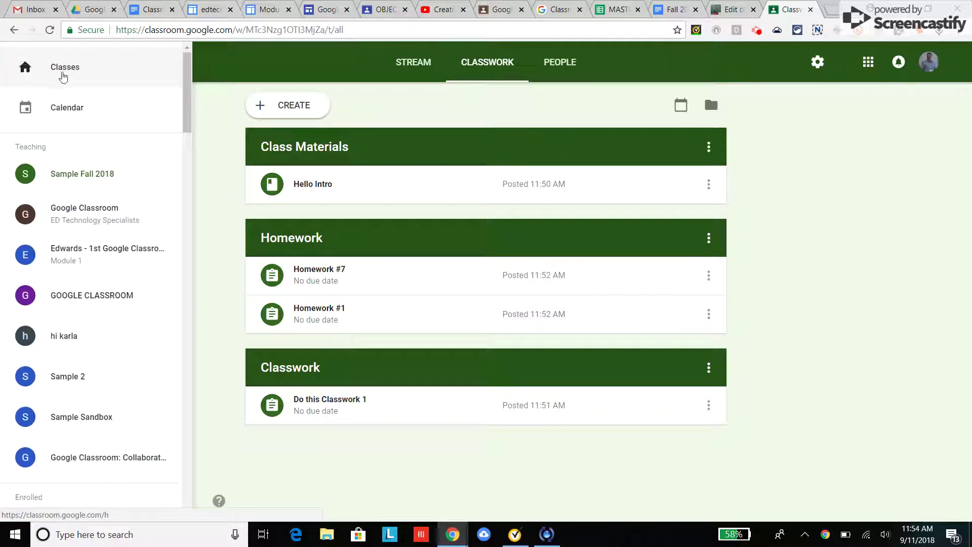
click(63, 74)
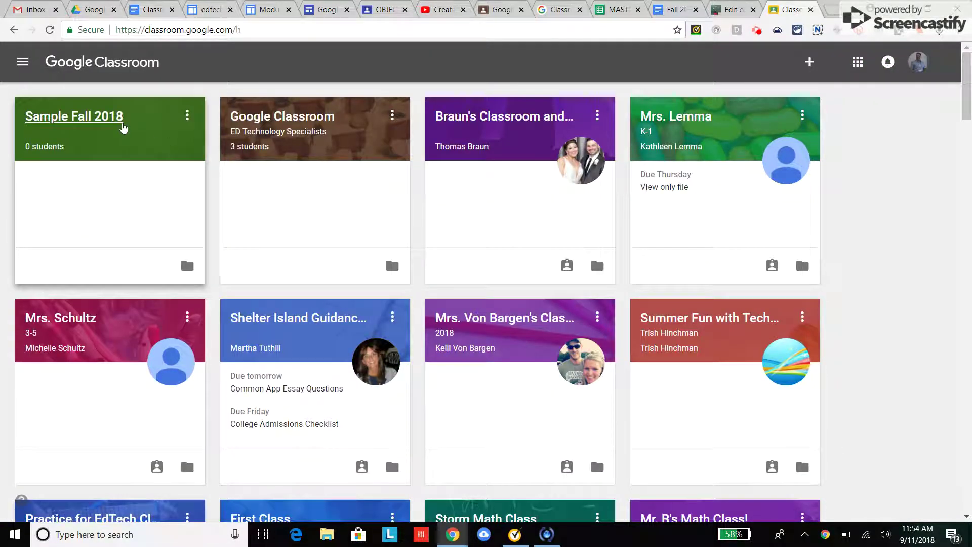
click(187, 116)
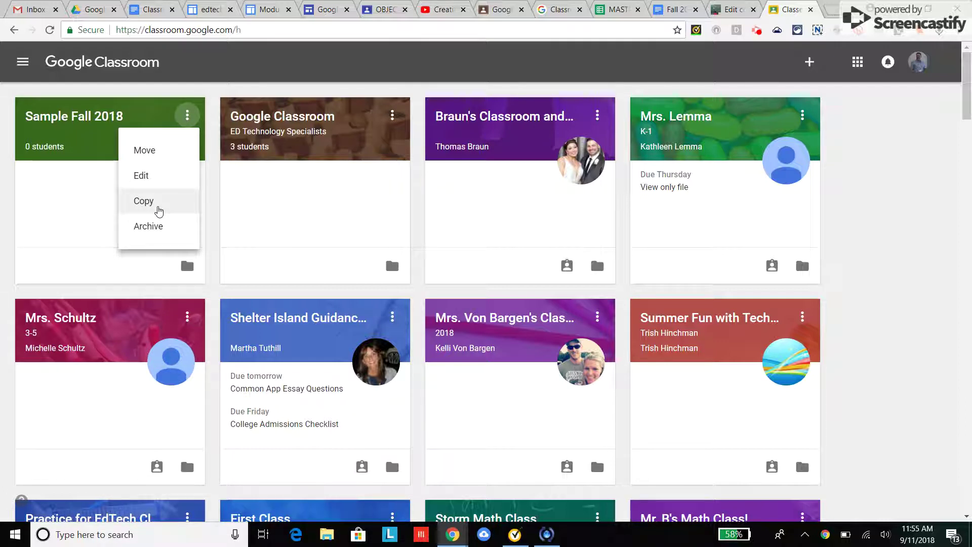
click(66, 124)
click(67, 124)
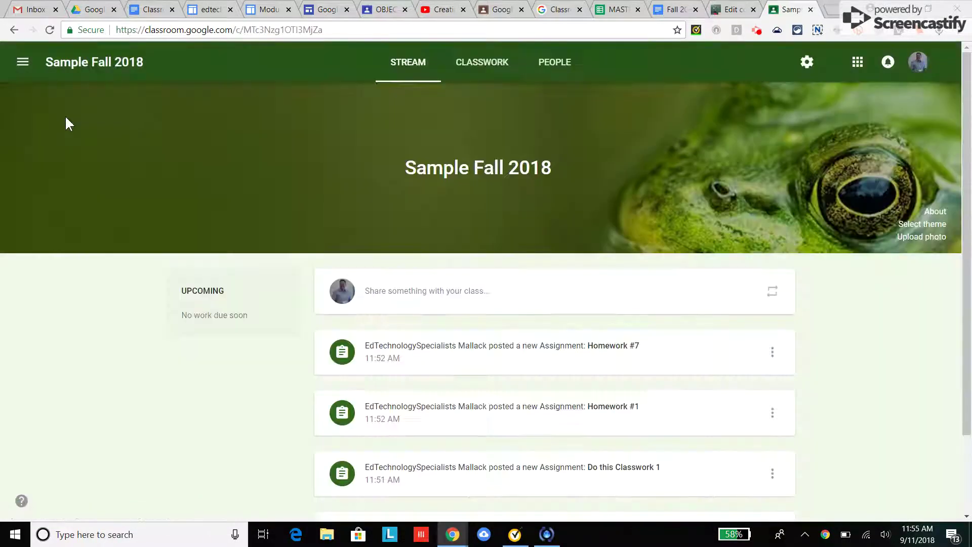
click(476, 65)
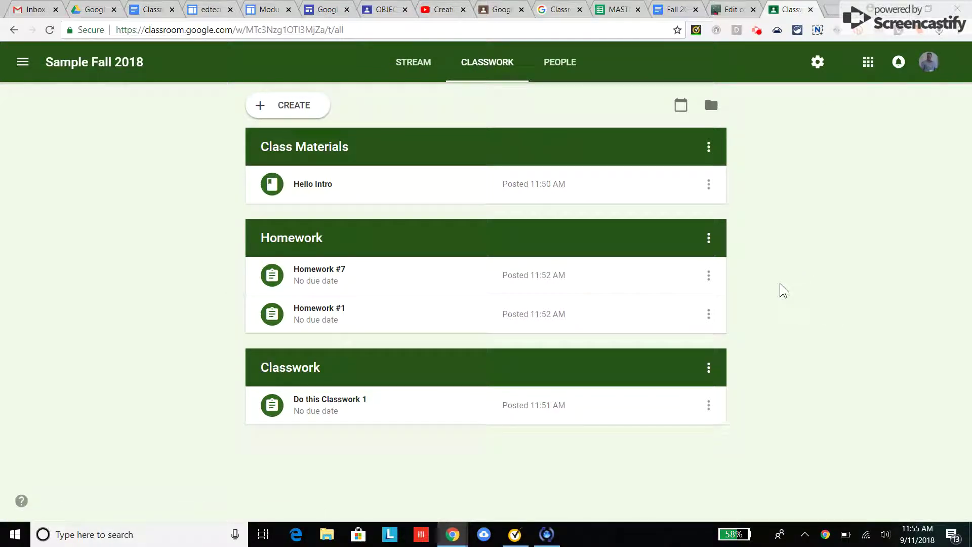
click(755, 29)
click(832, 300)
click(813, 63)
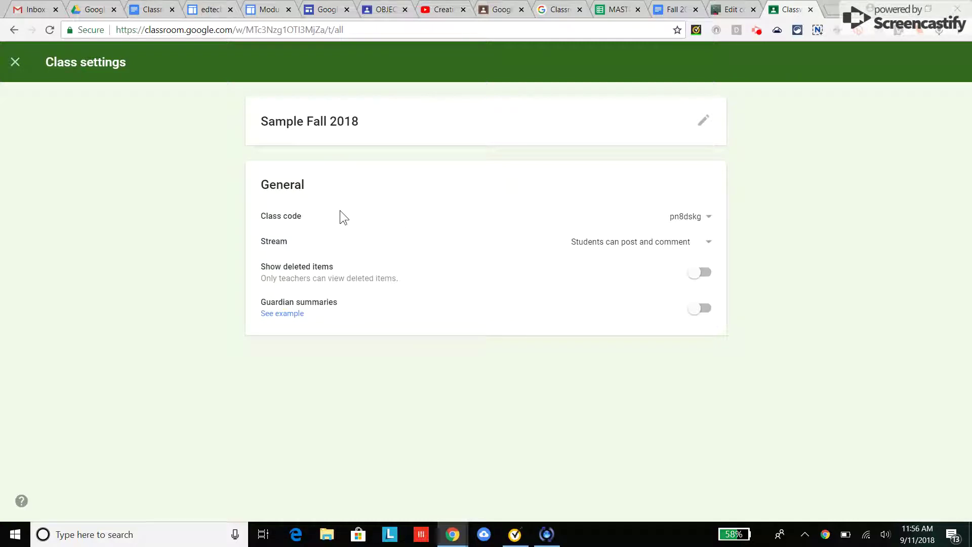
Step: Display the class code full screen, then close it back to Class settings
click(707, 218)
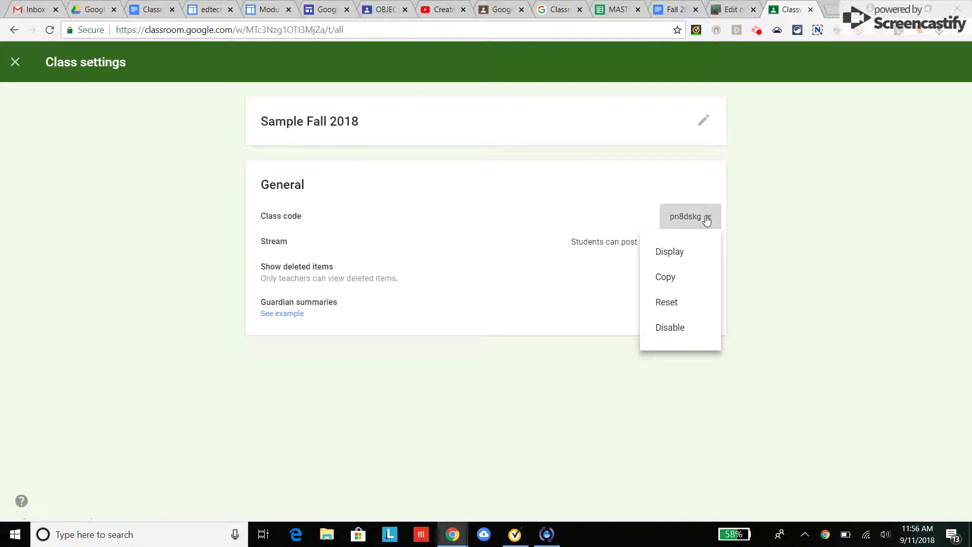
click(681, 254)
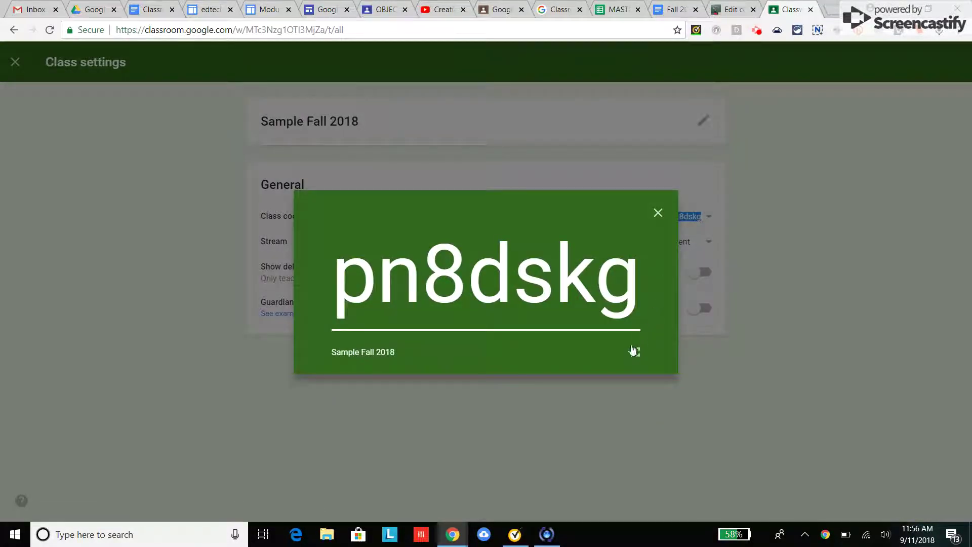
click(636, 349)
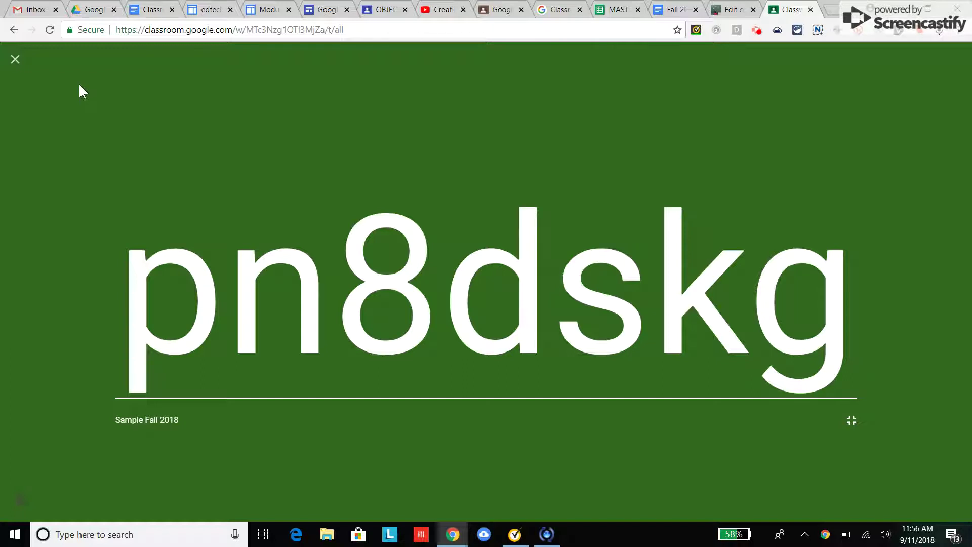
click(14, 59)
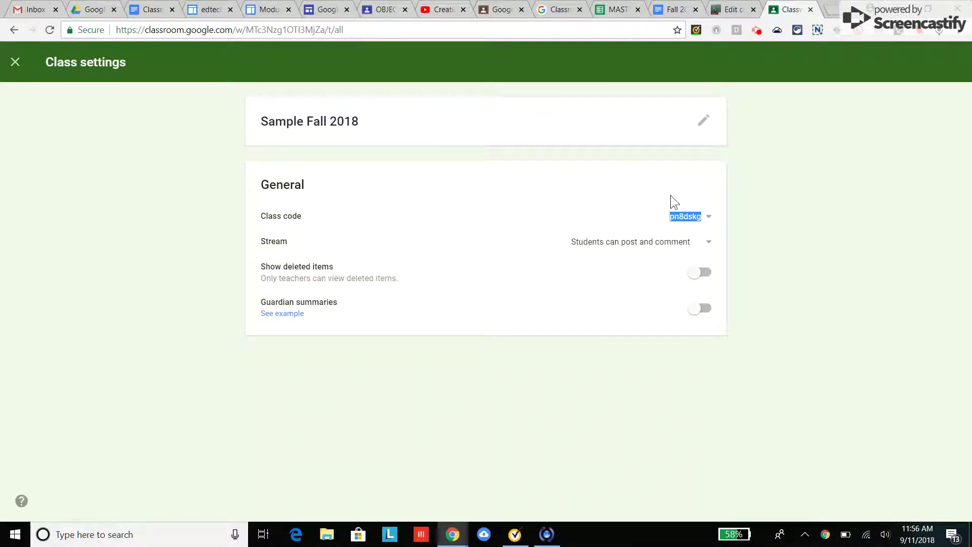
Step: Leave the class code unchanged, keep Stream on 'Students can post and comment', and close settings
click(708, 219)
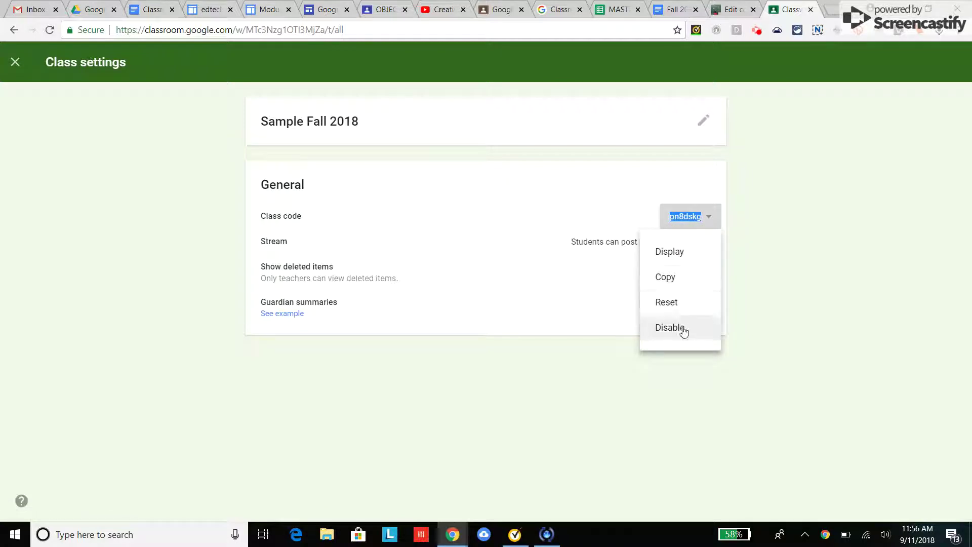
click(760, 273)
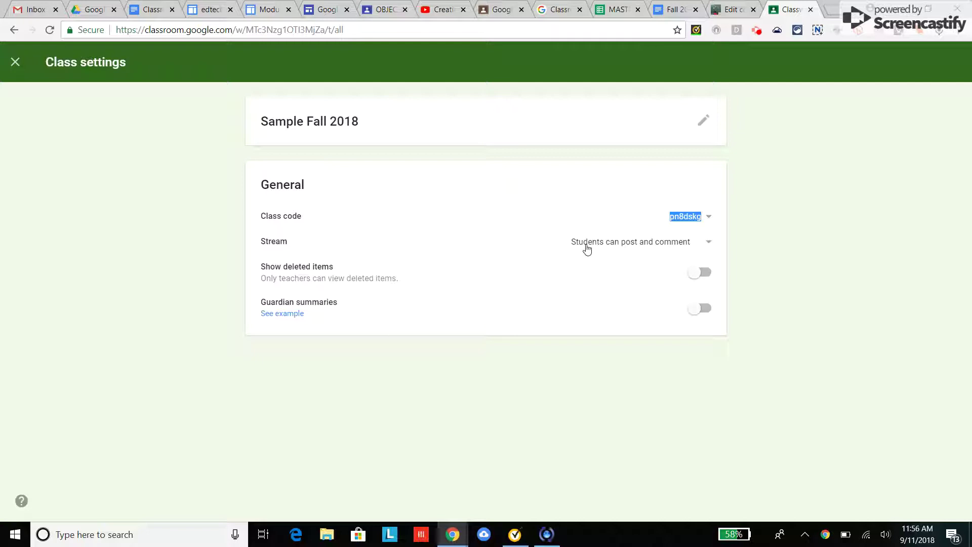
click(709, 246)
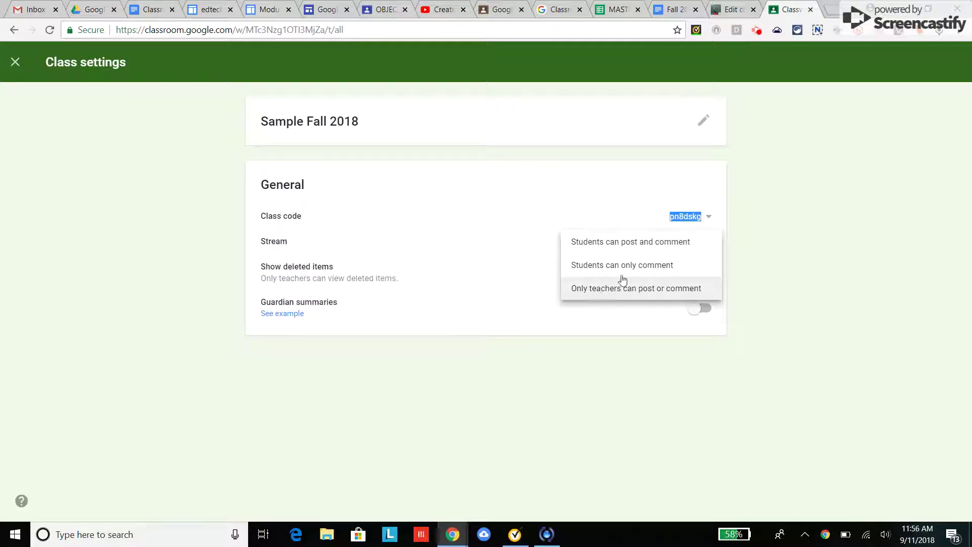
click(646, 249)
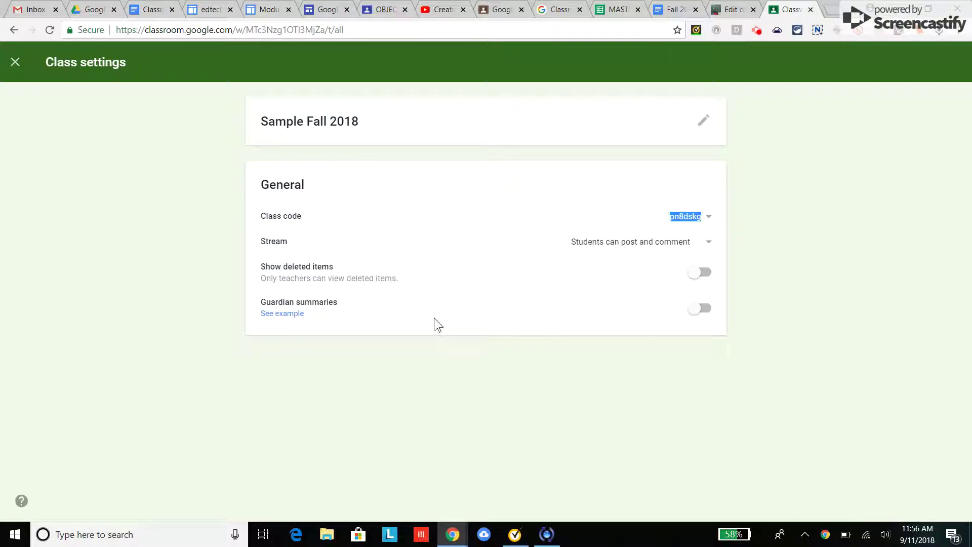
click(16, 63)
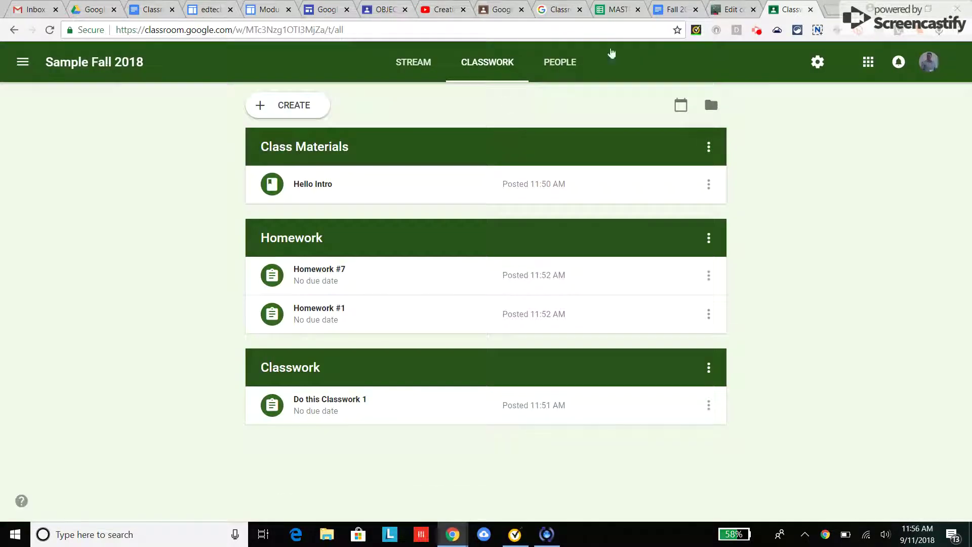
Step: On the People page, search for and select a co-teacher, then close the invitation unsent
click(756, 30)
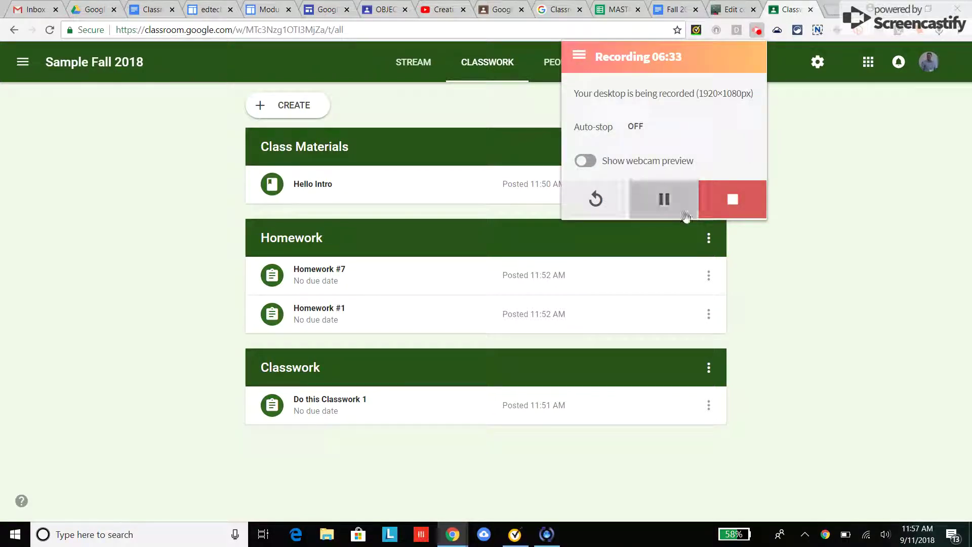
click(806, 300)
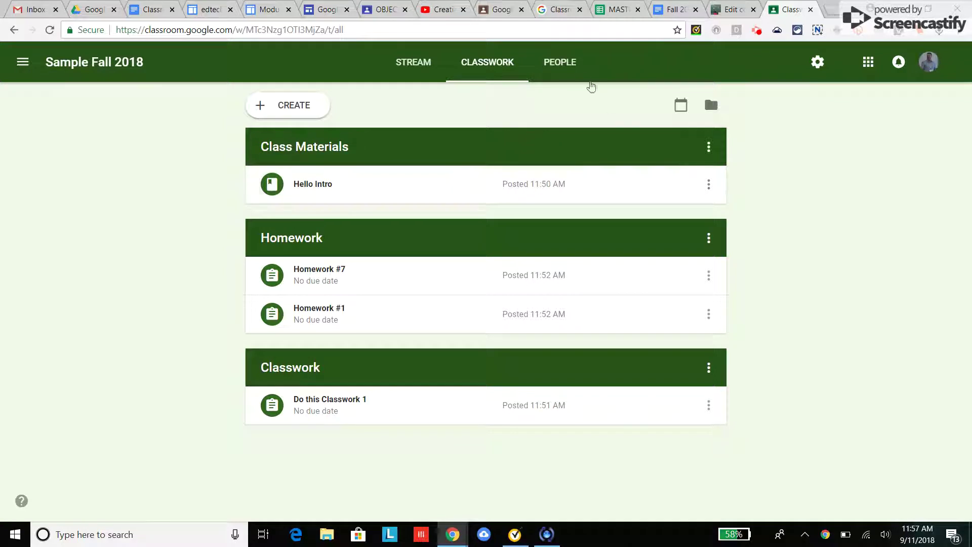
click(570, 69)
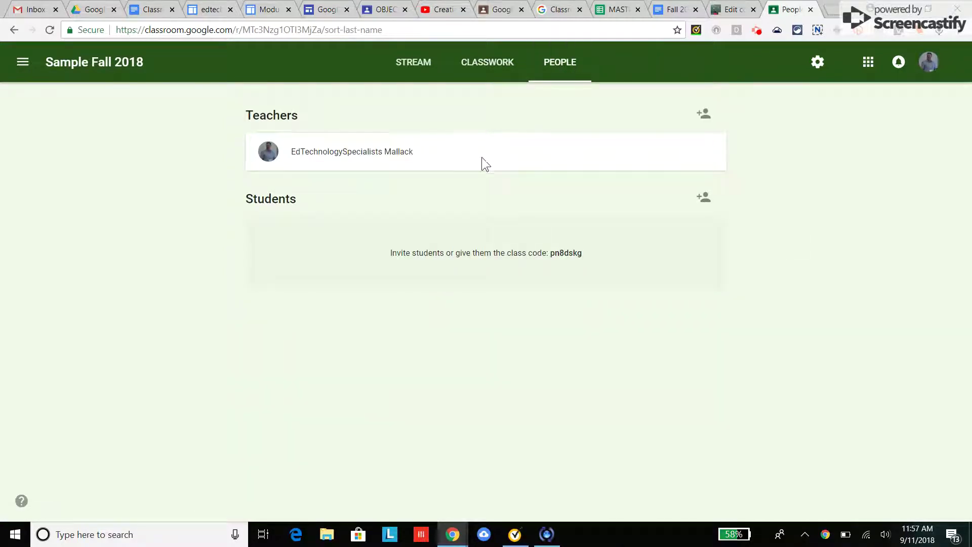
click(705, 117)
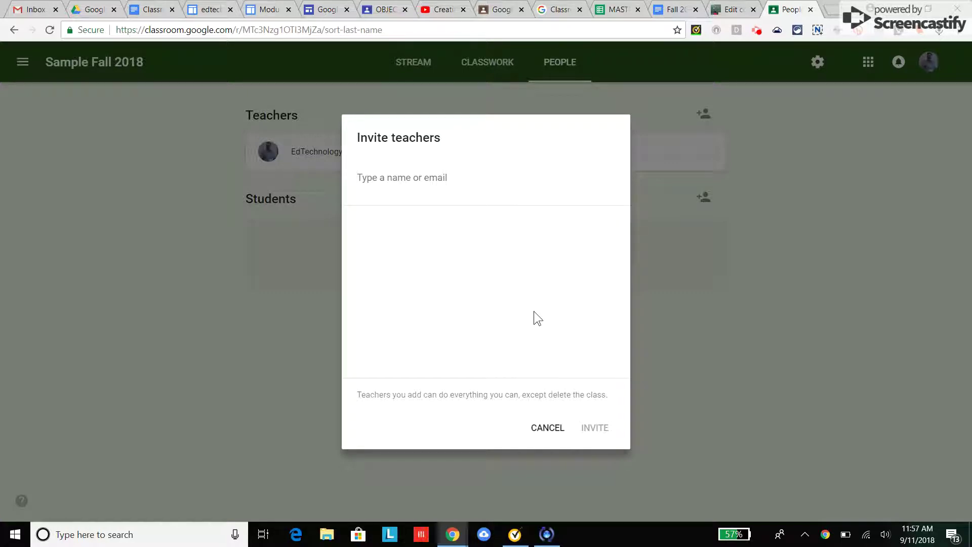
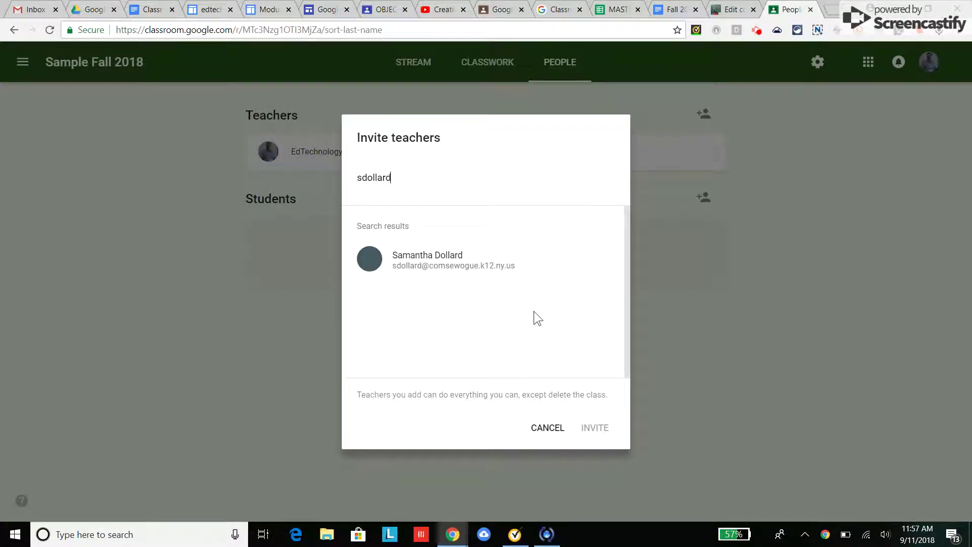
click(460, 252)
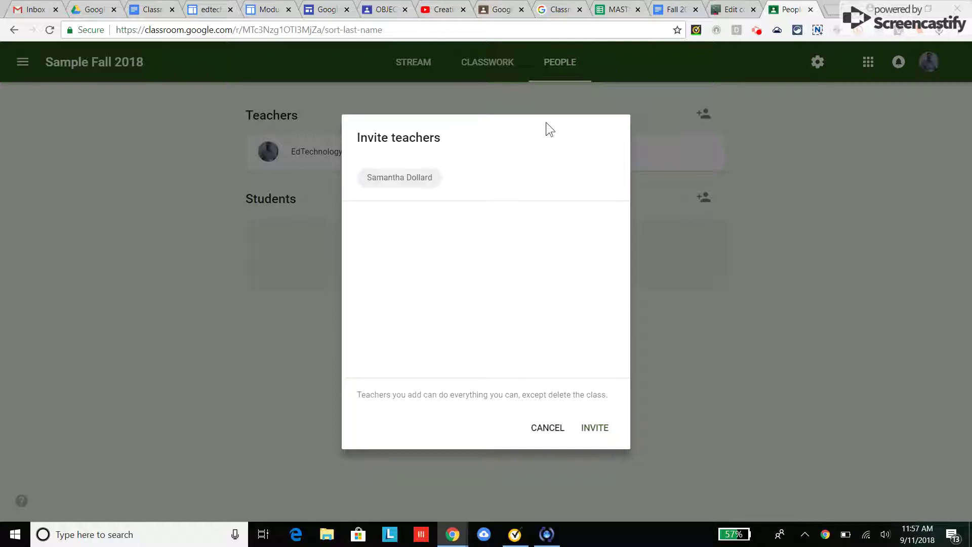
click(545, 427)
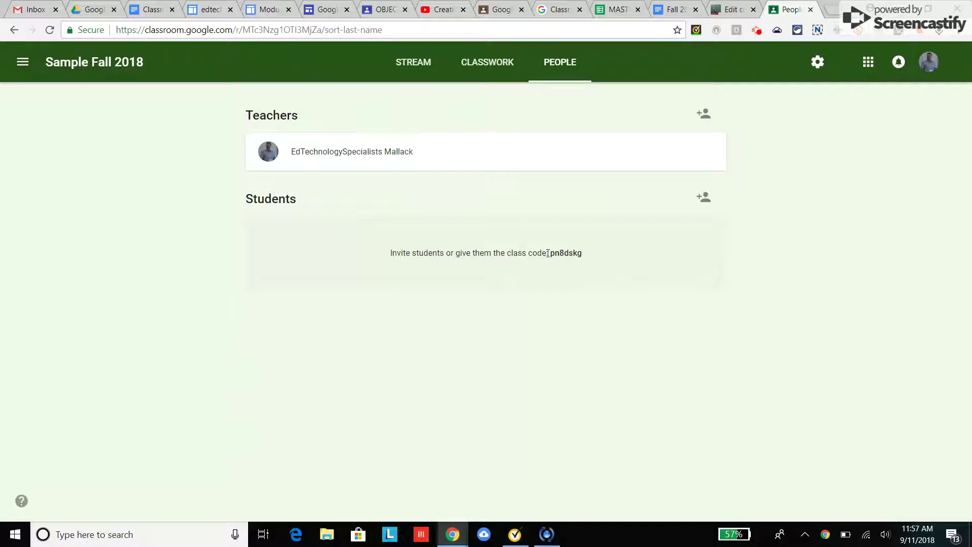
Step: Start a student invitation and cancel it without inviting anyone
click(590, 256)
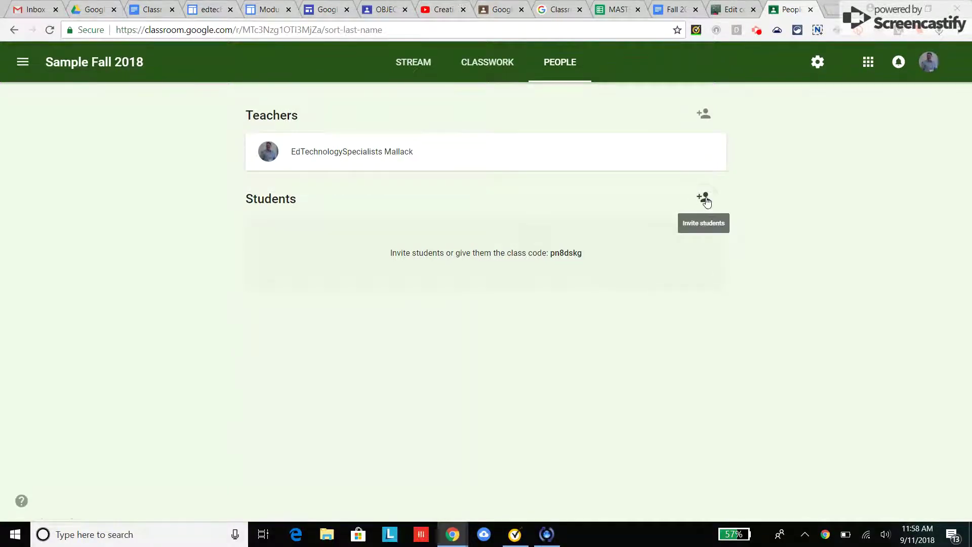
click(704, 198)
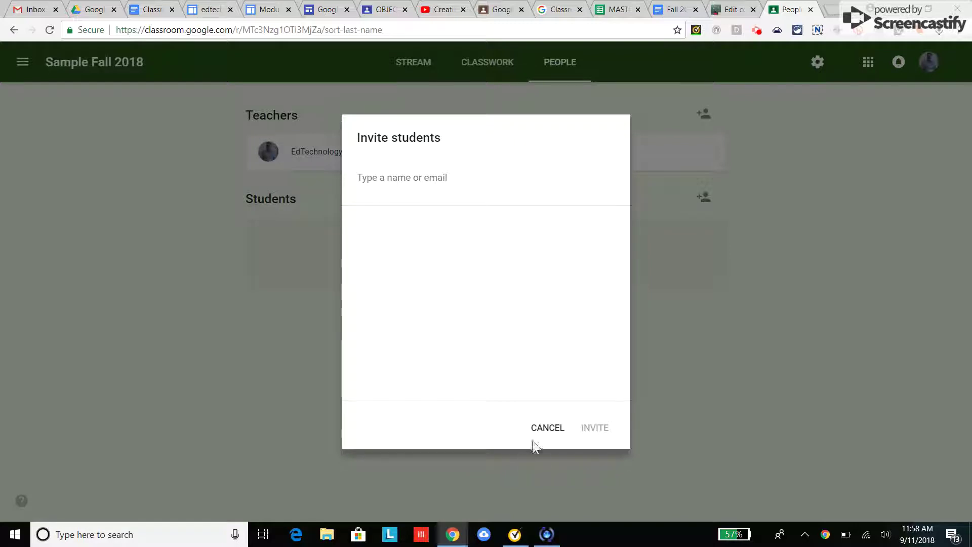
click(542, 430)
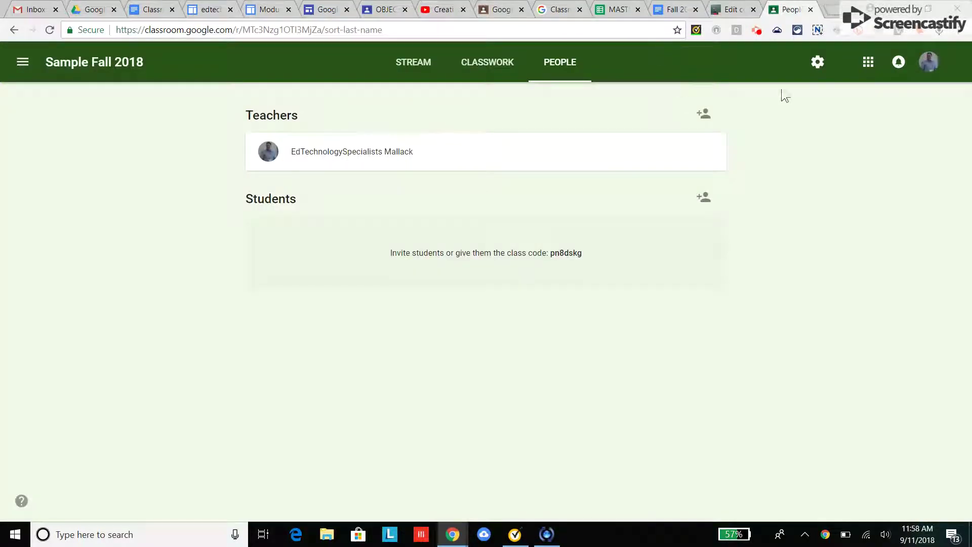
Step: Return to the Sample Fall 2018 Classwork page with its Class Materials, Homework and Classwork topics
click(755, 30)
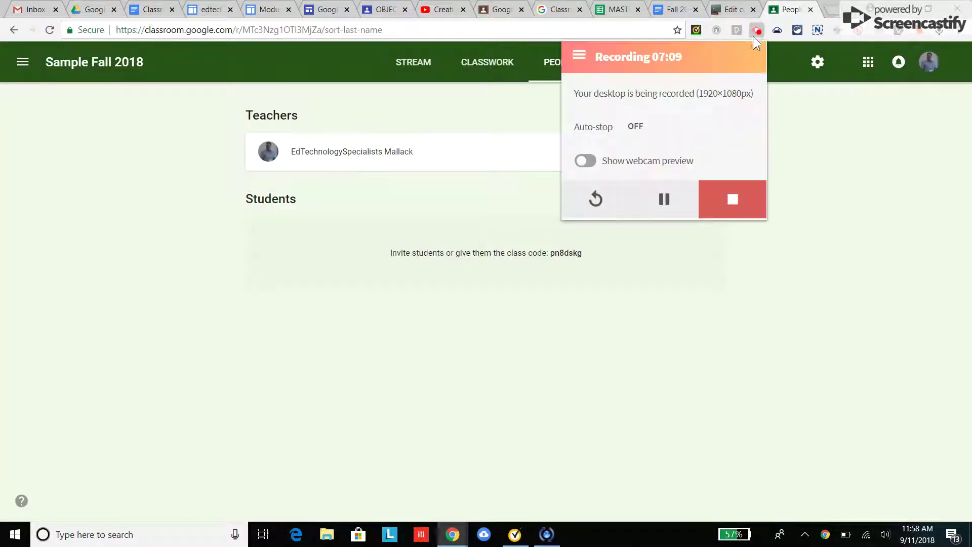
click(663, 316)
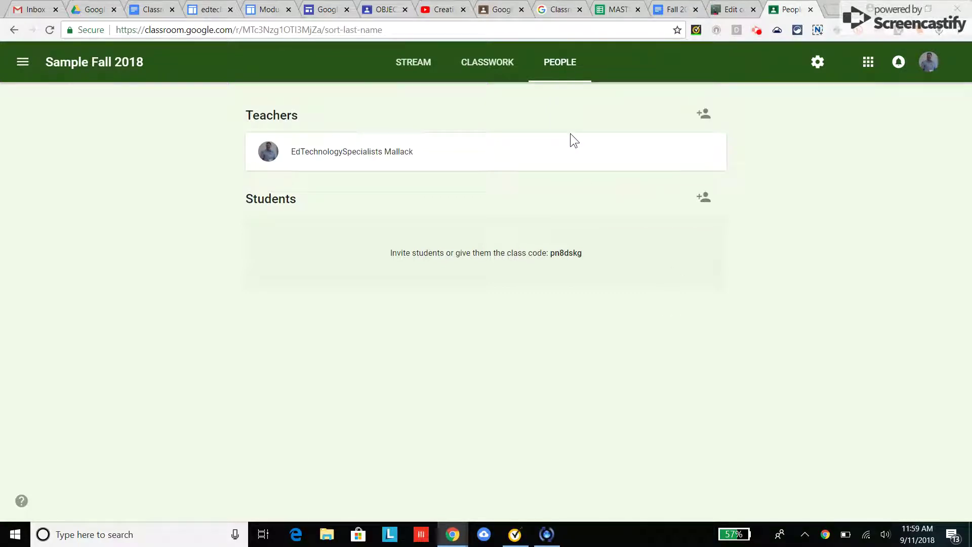
click(485, 70)
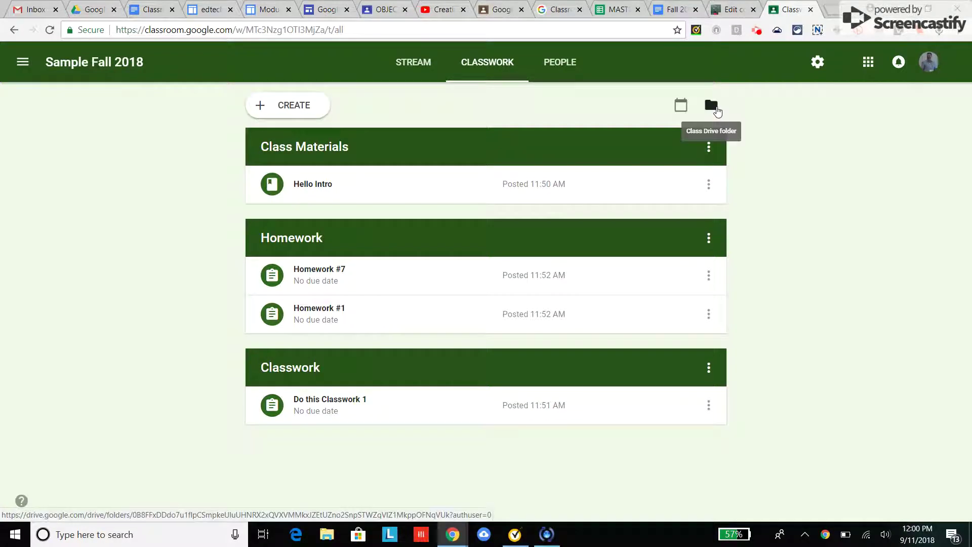
Step: View the class's Sample Fall 2018 Drive folder, then go back to the Classroom tab
click(714, 107)
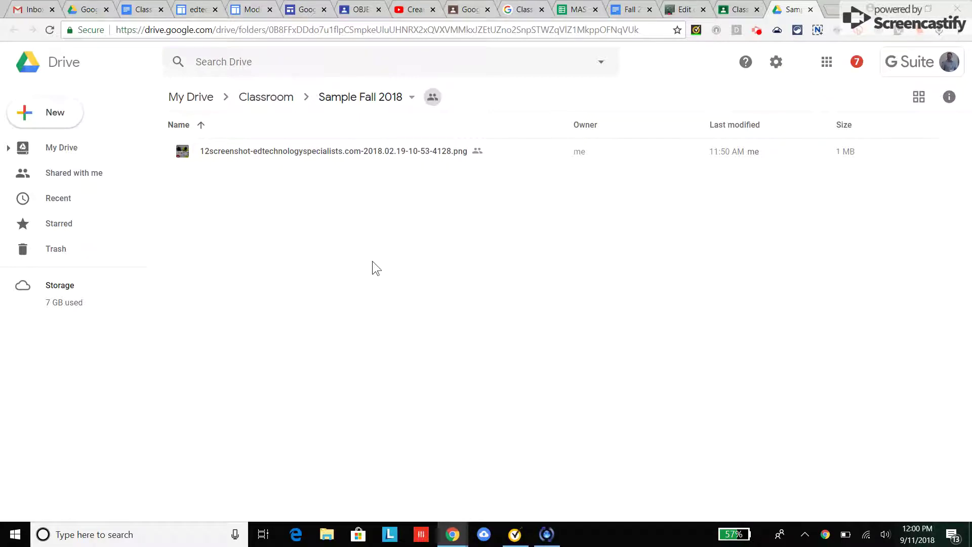
click(742, 10)
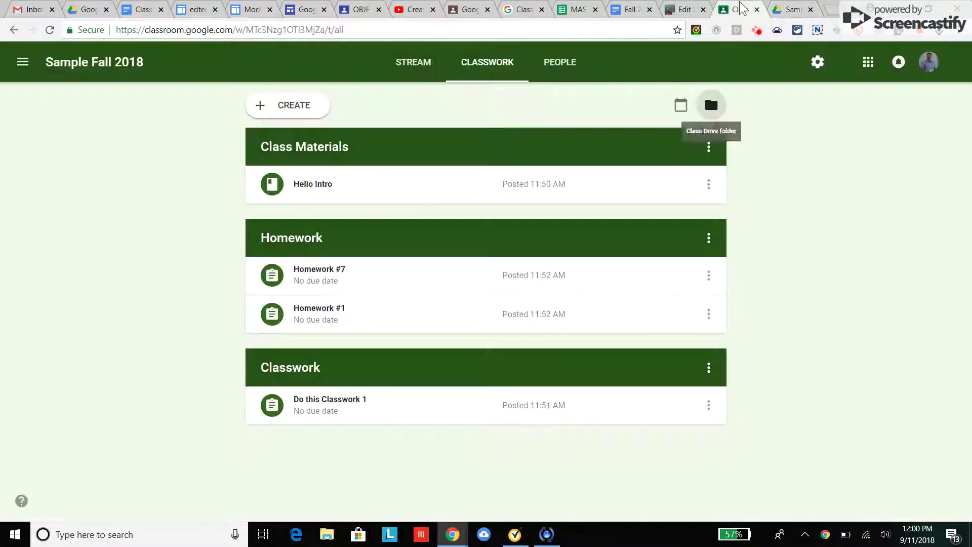
click(757, 34)
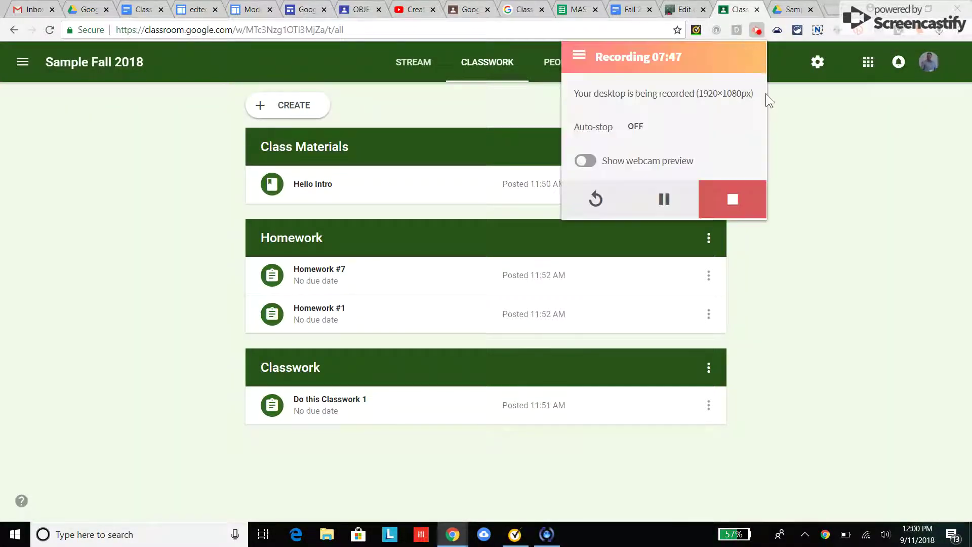